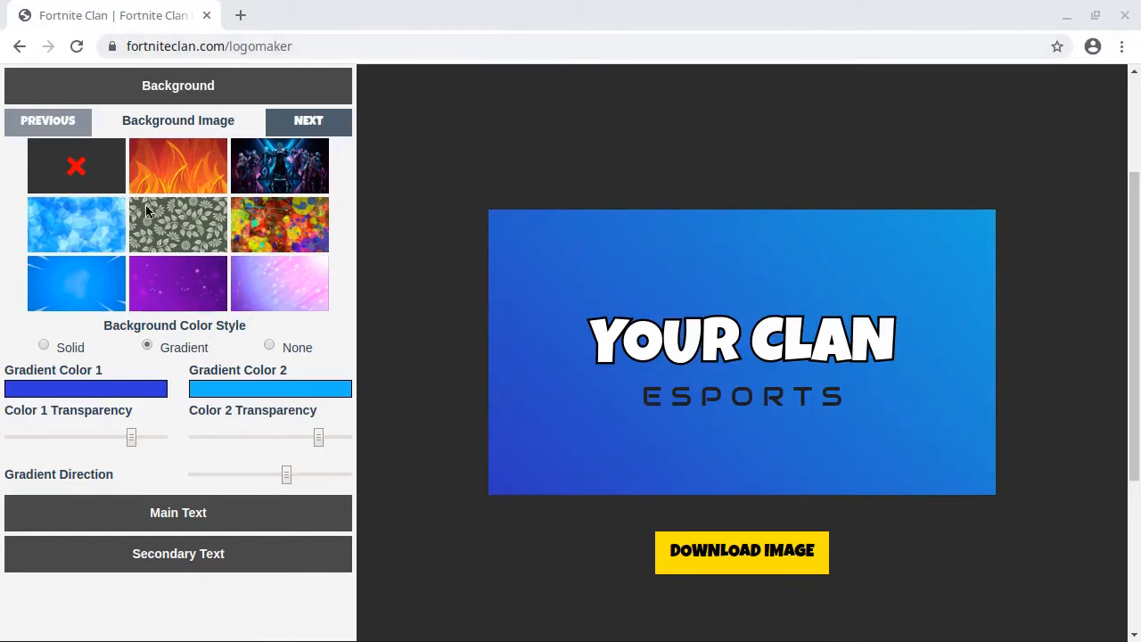
Browse the background images, apply the orange flames image and set the background color style to None.
{"action": "left_click", "coordinate": [298, 128]}
{"action": "left_click", "coordinate": [308, 120]}
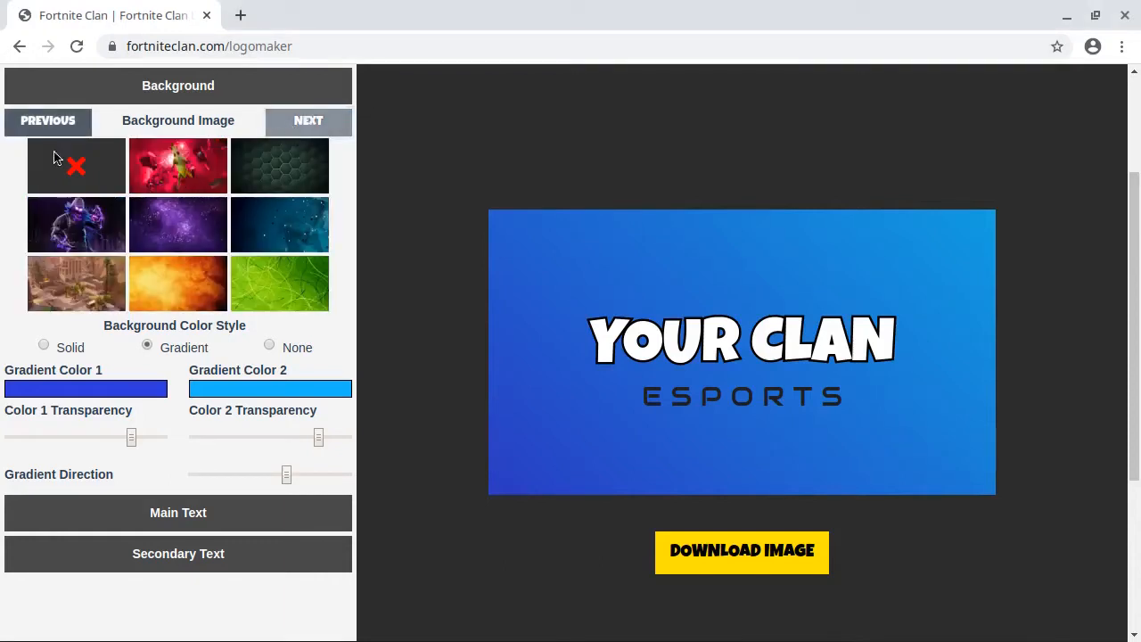
{"action": "left_click", "coordinate": [34, 119]}
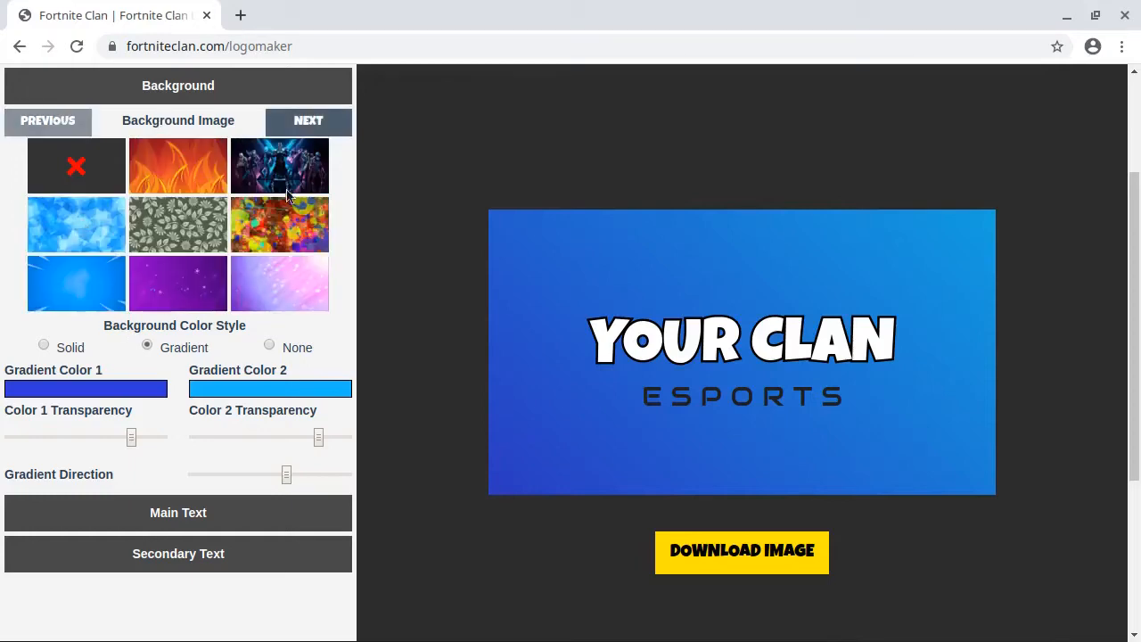
{"action": "left_click", "coordinate": [202, 175]}
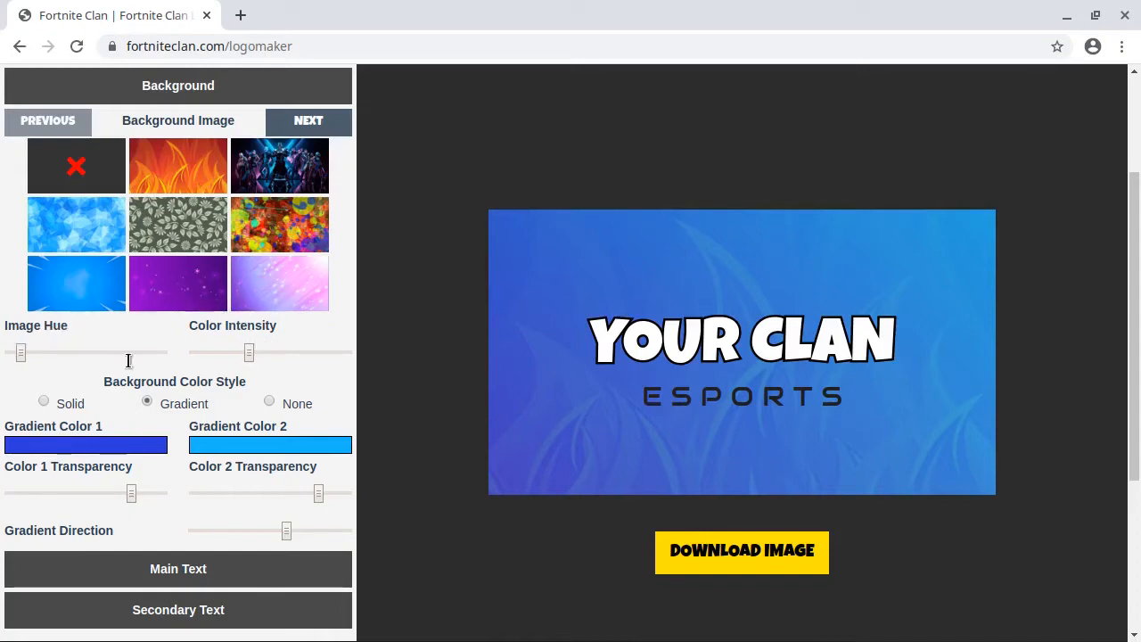
{"action": "left_click", "coordinate": [270, 403]}
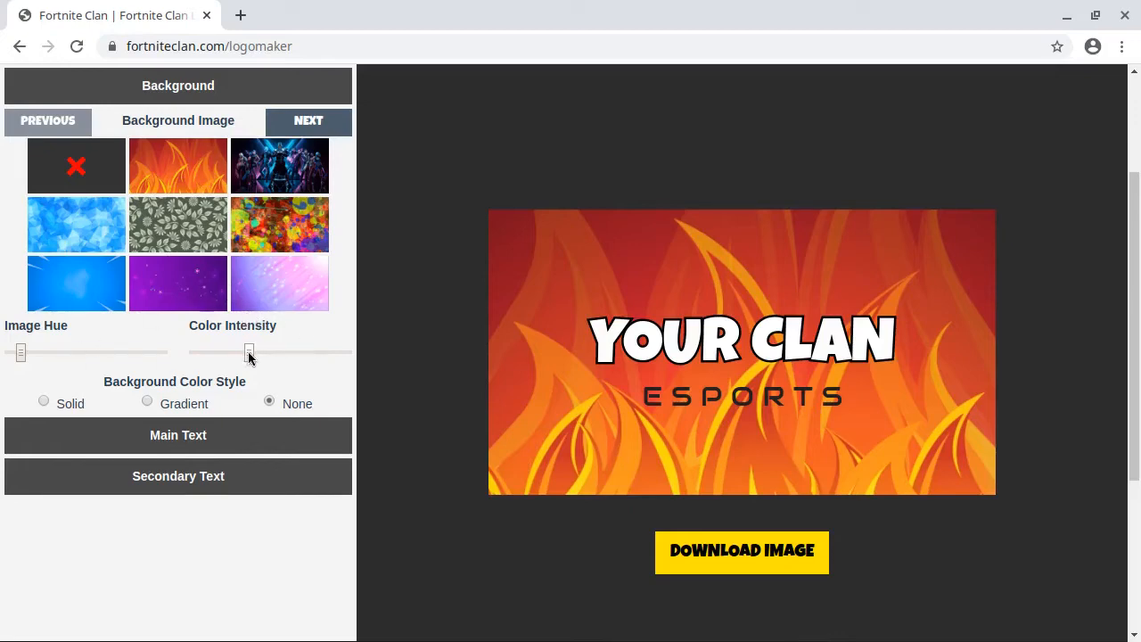
Apply the dark Fortnite character lineup as background image, raising its color intensity to a high level and its image hue to the maximum.
{"action": "left_click", "coordinate": [293, 190]}
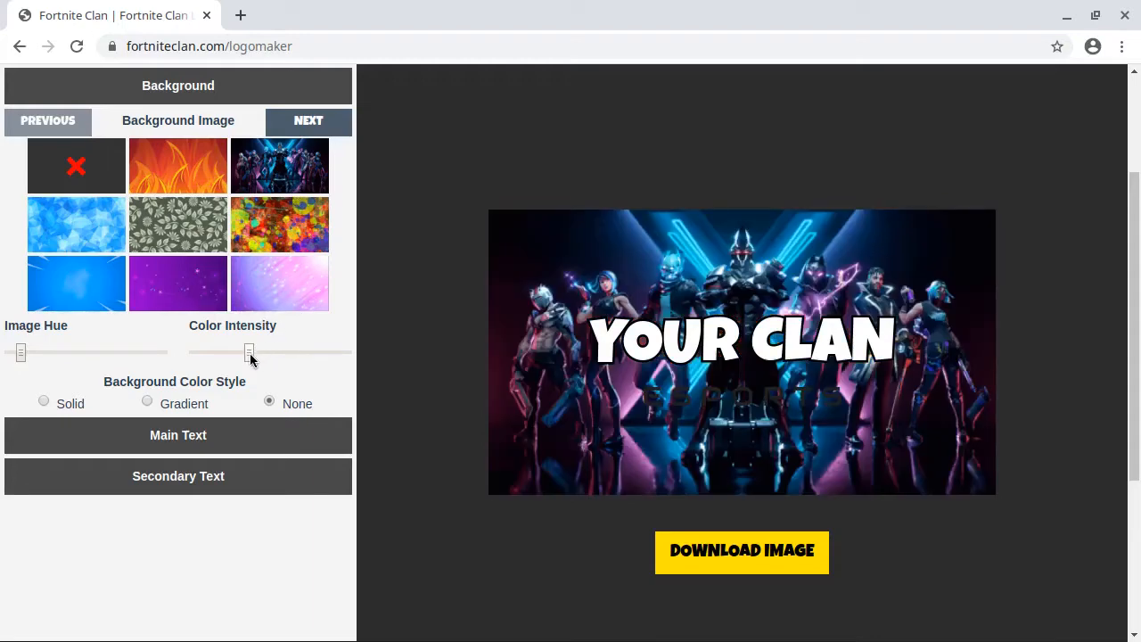
{"action": "left_click_drag", "start_coordinate": [249, 355], "coordinate": [194, 358]}
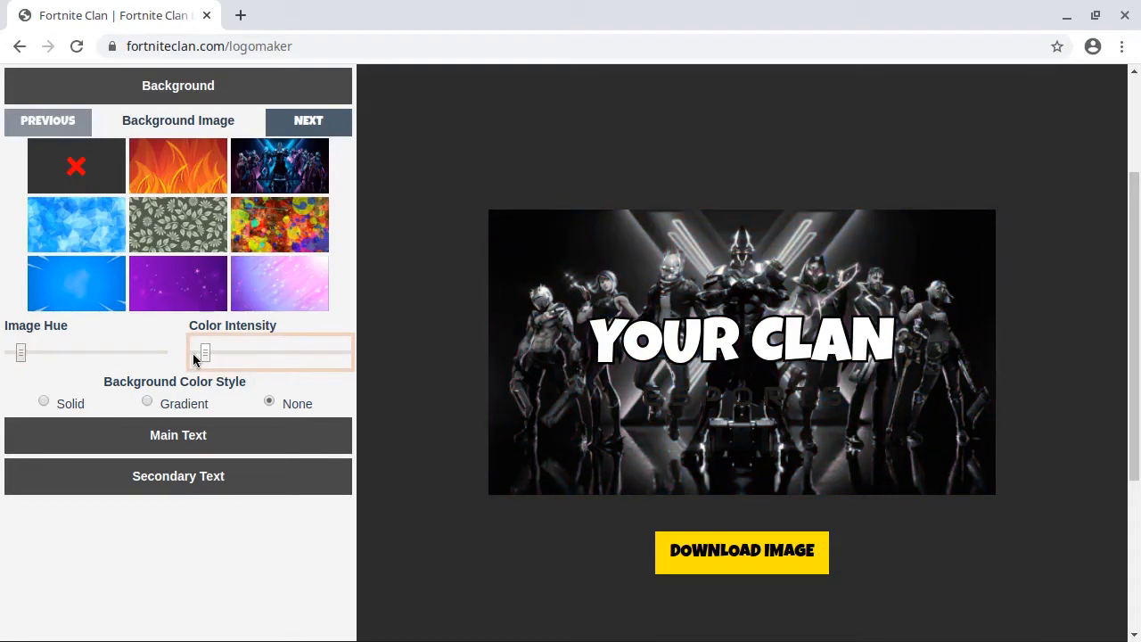
{"action": "left_click_drag", "start_coordinate": [196, 358], "coordinate": [337, 360]}
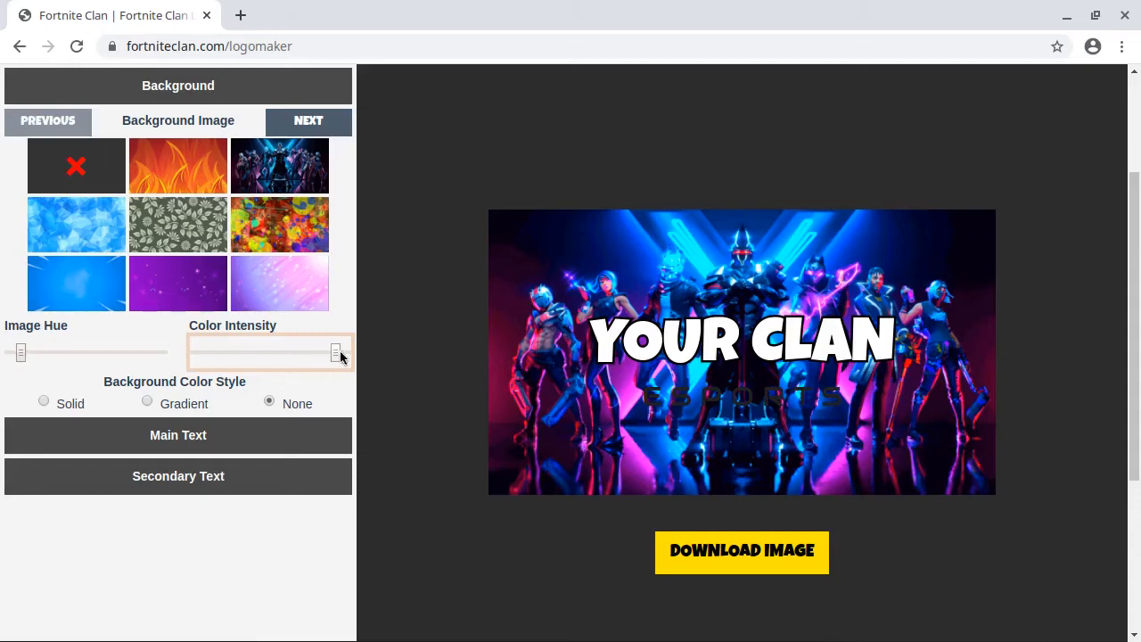
{"action": "left_click_drag", "start_coordinate": [335, 357], "coordinate": [321, 359]}
{"action": "left_click_drag", "start_coordinate": [25, 353], "coordinate": [164, 364]}
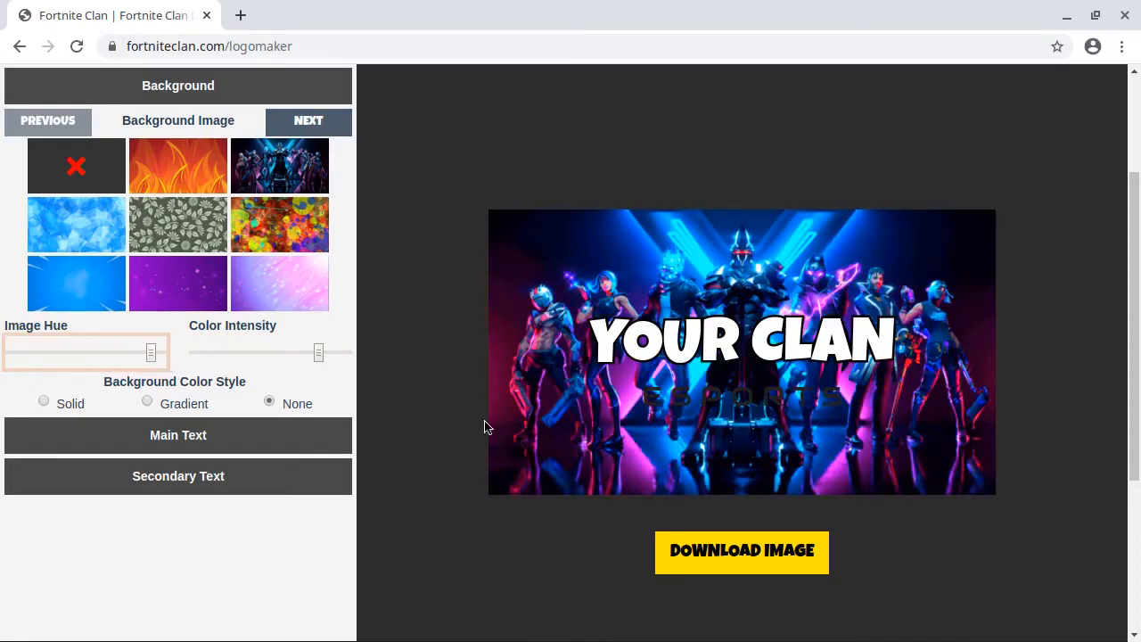
{"action": "left_click", "coordinate": [223, 435]}
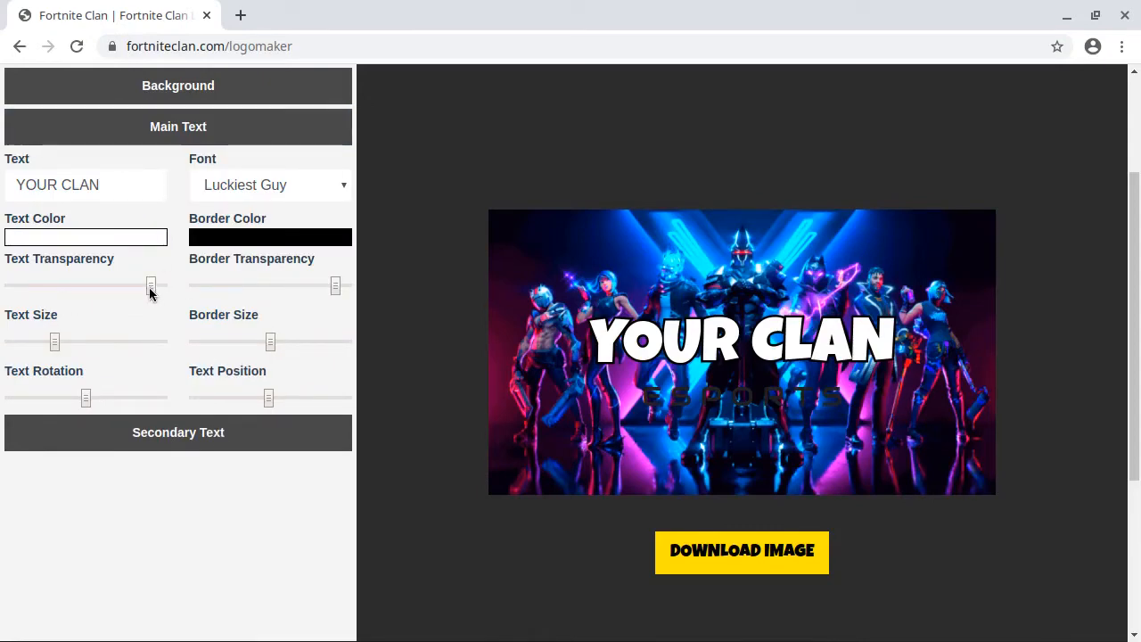
{"action": "mouse_move", "coordinate": [150, 291]}
{"action": "left_mouse_down"}
{"action": "mouse_move", "coordinate": [87, 295]}
{"action": "mouse_move", "coordinate": [150, 300]}
{"action": "left_mouse_up"}
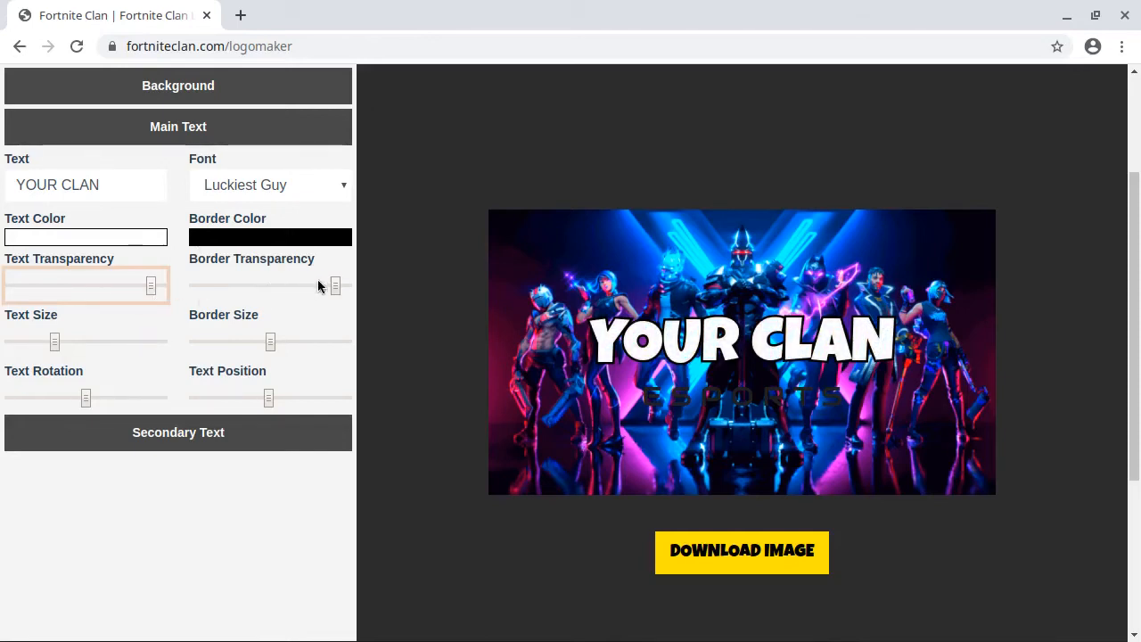
{"action": "left_click", "coordinate": [295, 238]}
{"action": "left_click_drag", "start_coordinate": [546, 222], "coordinate": [562, 247]}
{"action": "left_click", "coordinate": [436, 369]}
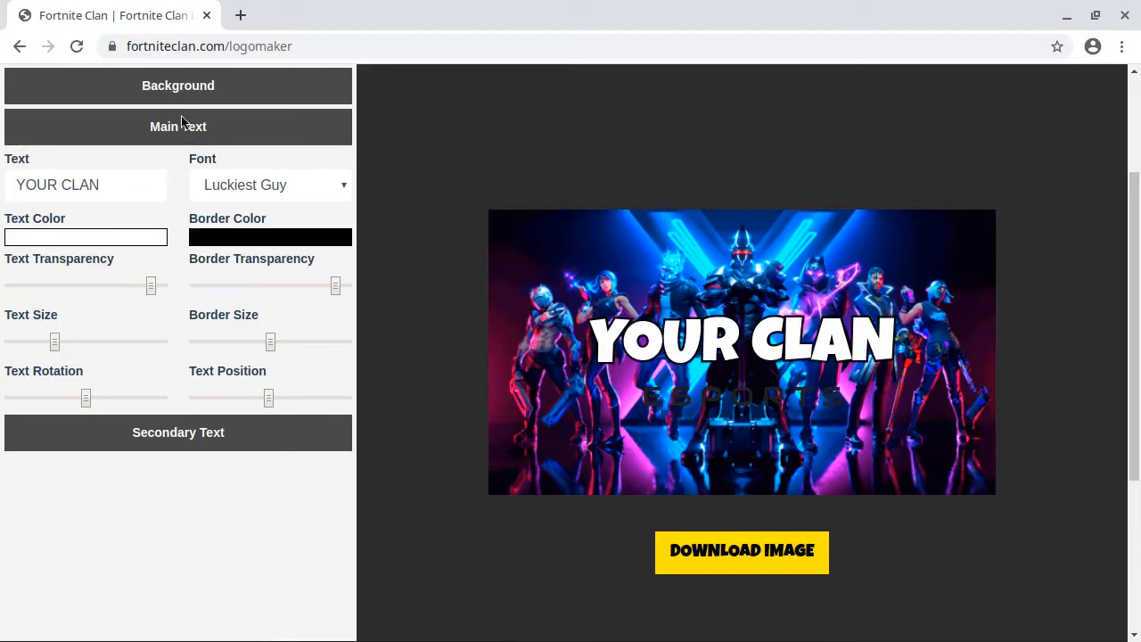
Apply the orange grunge texture as background image, shifting its hue to pink and reducing the color intensity to mid-range.
{"action": "left_click", "coordinate": [194, 85]}
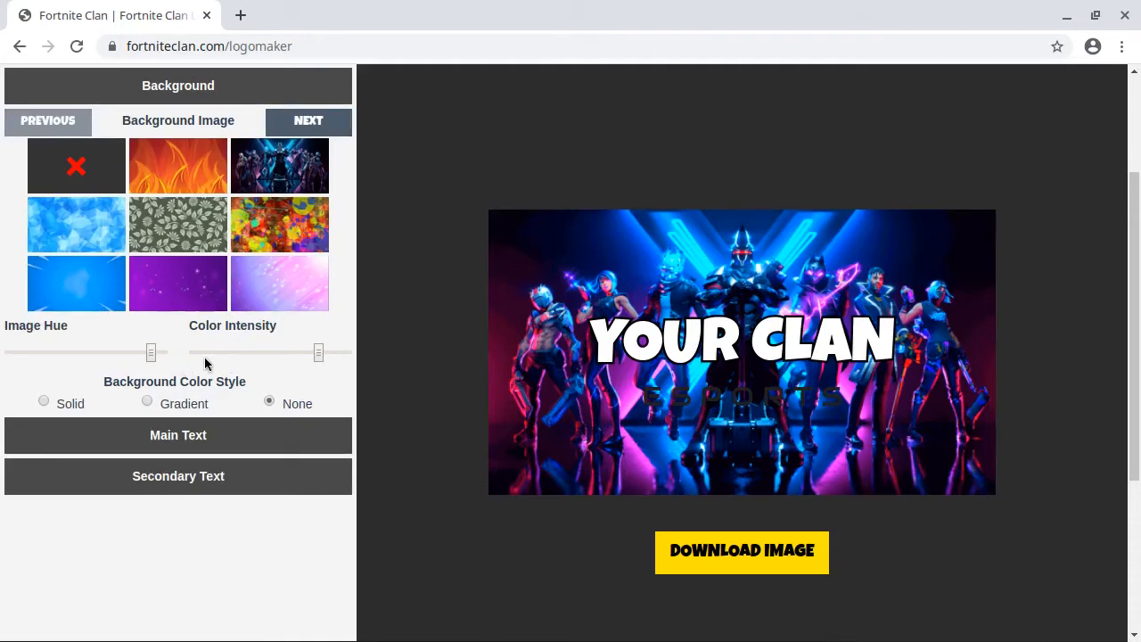
{"action": "left_click", "coordinate": [287, 127]}
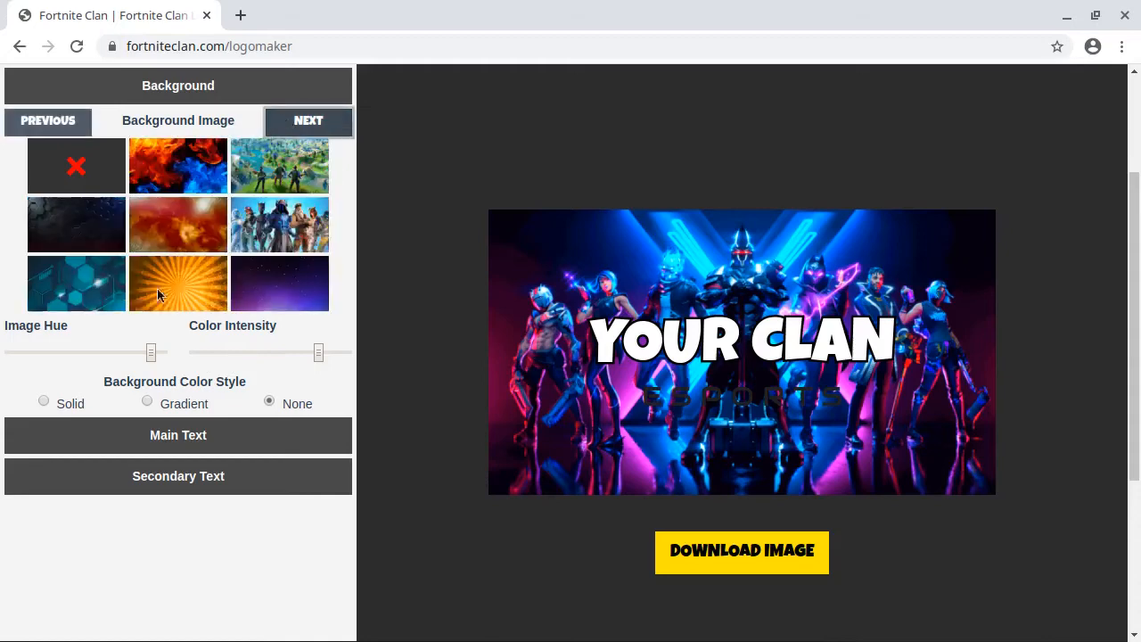
{"action": "left_click", "coordinate": [298, 130]}
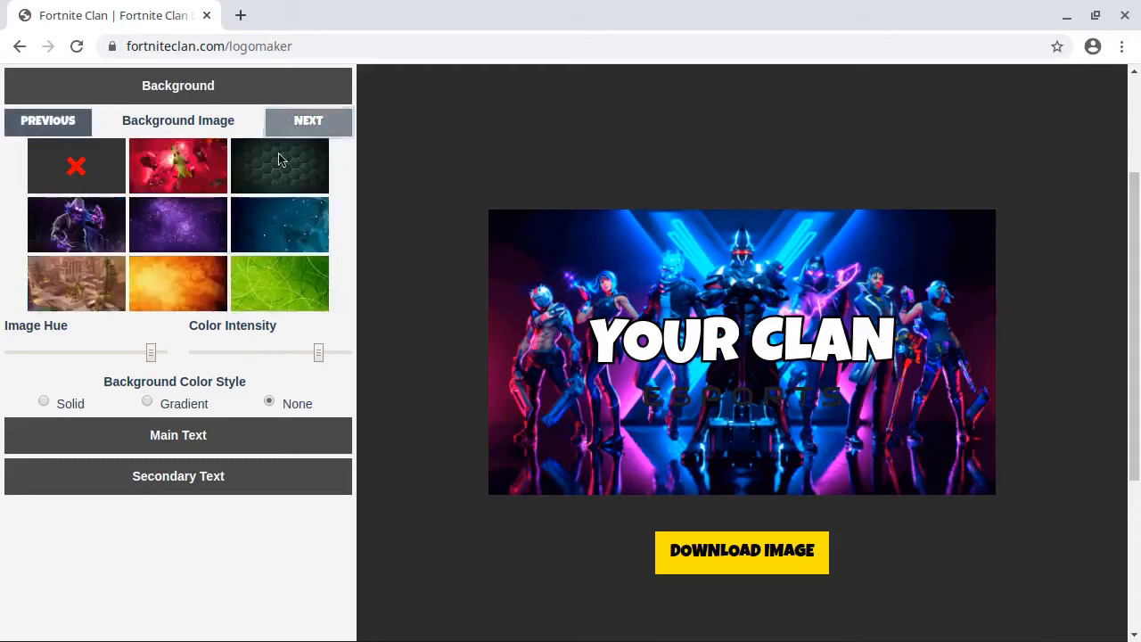
{"action": "left_click", "coordinate": [190, 290]}
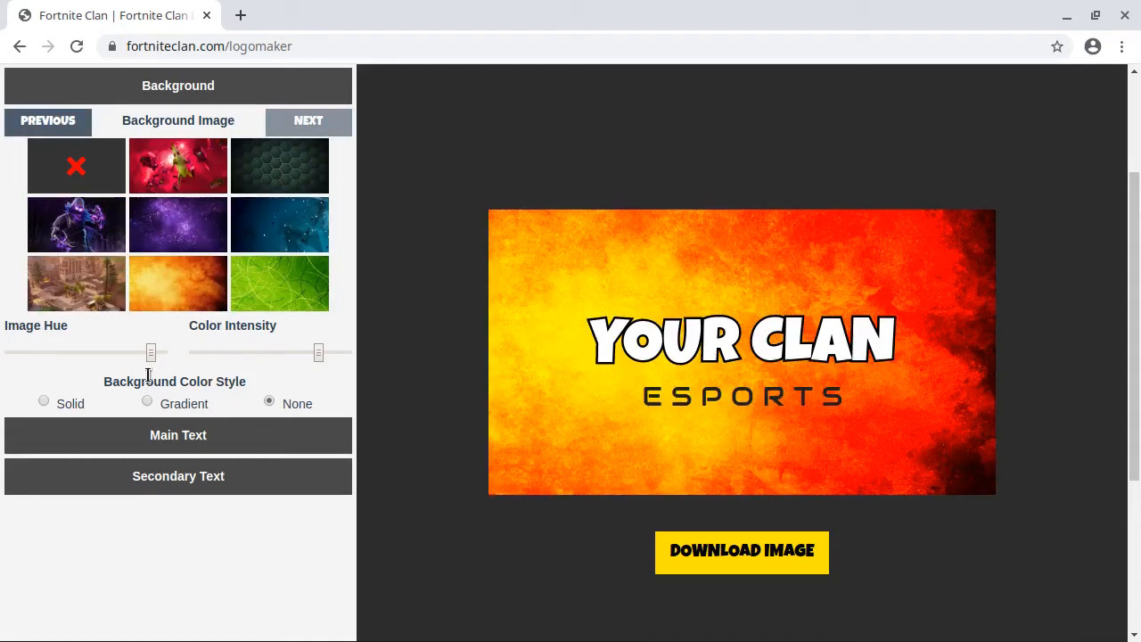
{"action": "left_click_drag", "start_coordinate": [149, 359], "coordinate": [127, 359]}
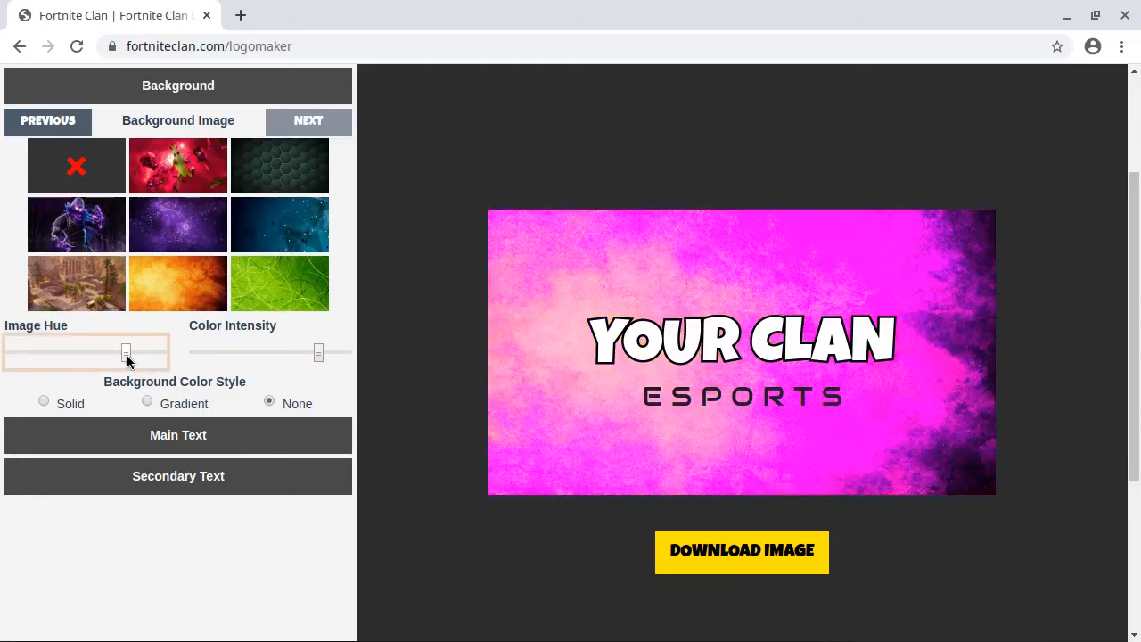
{"action": "left_click_drag", "start_coordinate": [319, 354], "coordinate": [264, 359]}
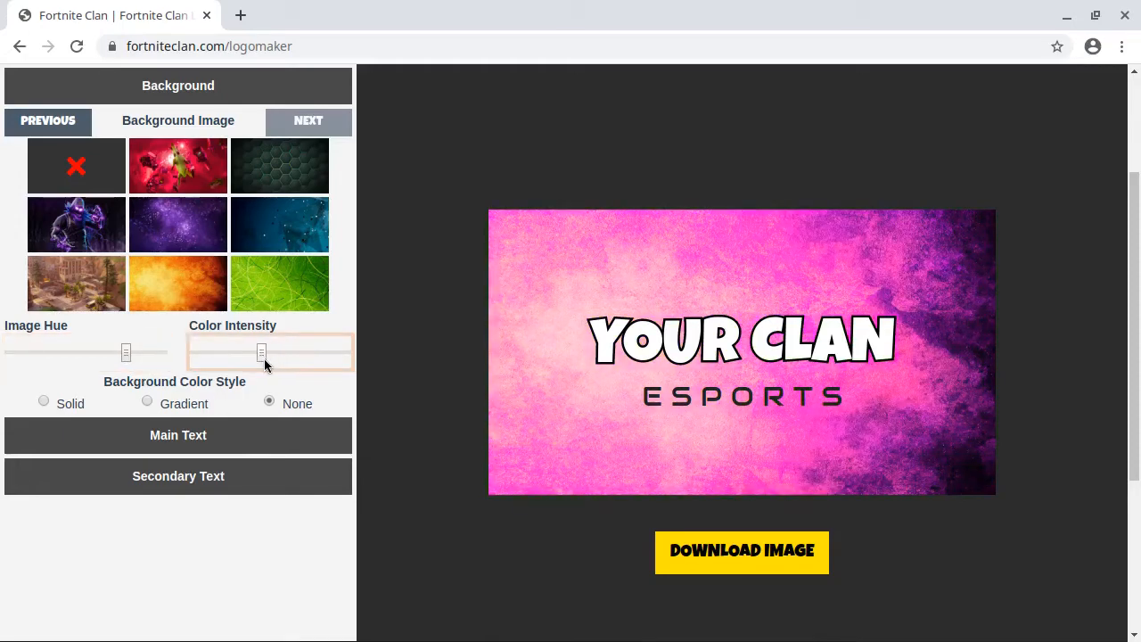
Set the background color style to Gradient, with bright blue #091AF5D9 as color 1 and near-black #0D0E0EDE as color 2.
{"action": "left_click", "coordinate": [147, 403]}
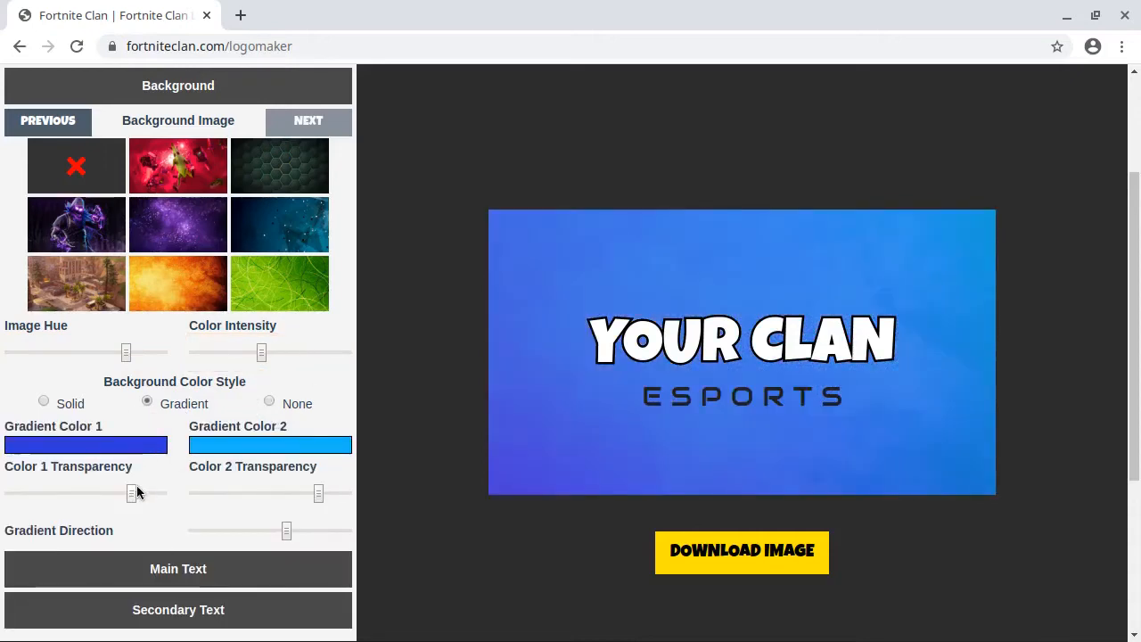
{"action": "left_click", "coordinate": [125, 448]}
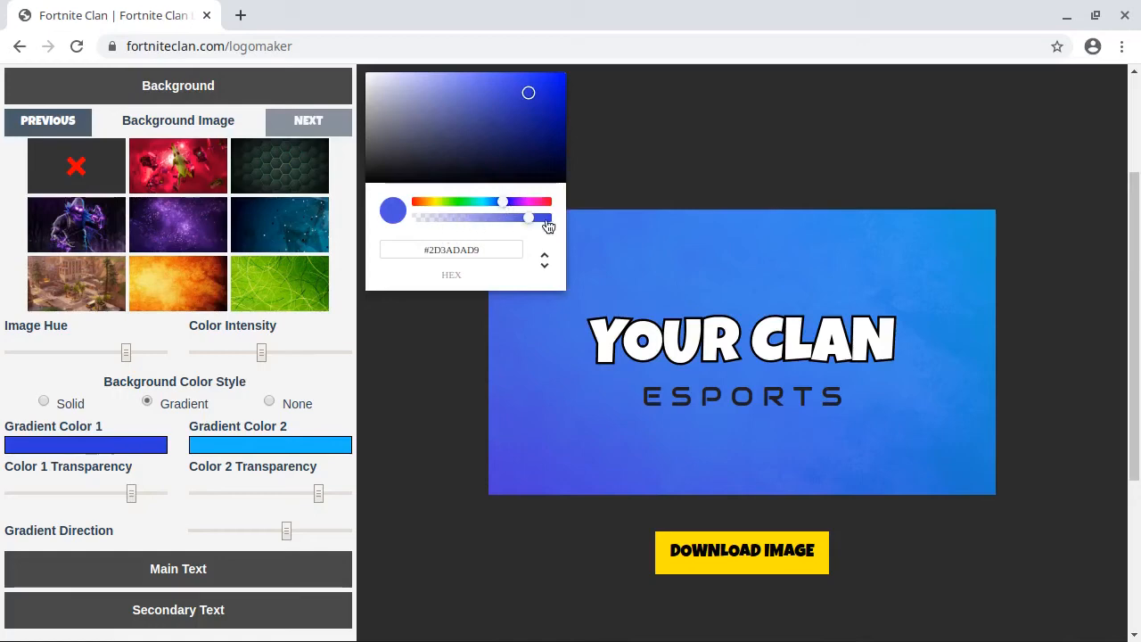
{"action": "left_click", "coordinate": [563, 81]}
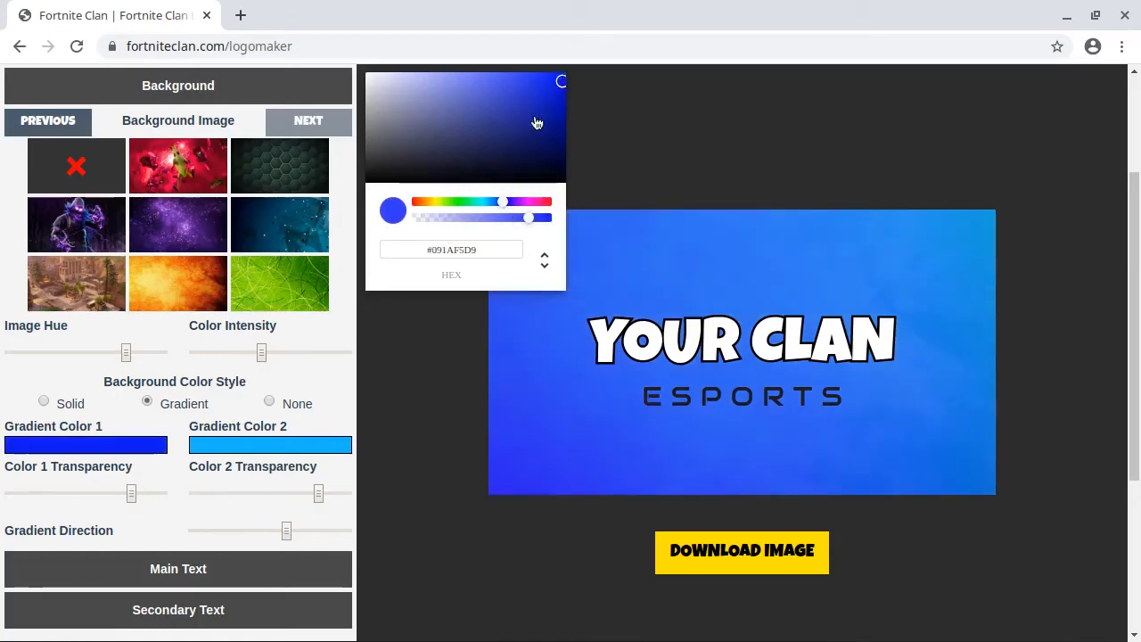
{"action": "left_click", "coordinate": [303, 448]}
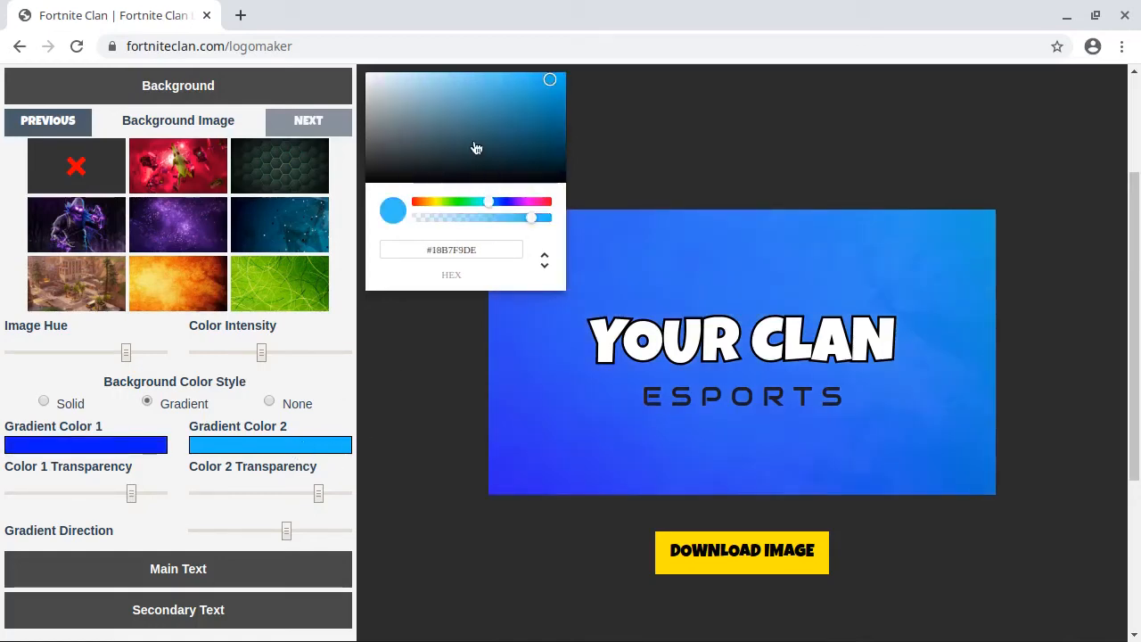
{"action": "left_click", "coordinate": [385, 181]}
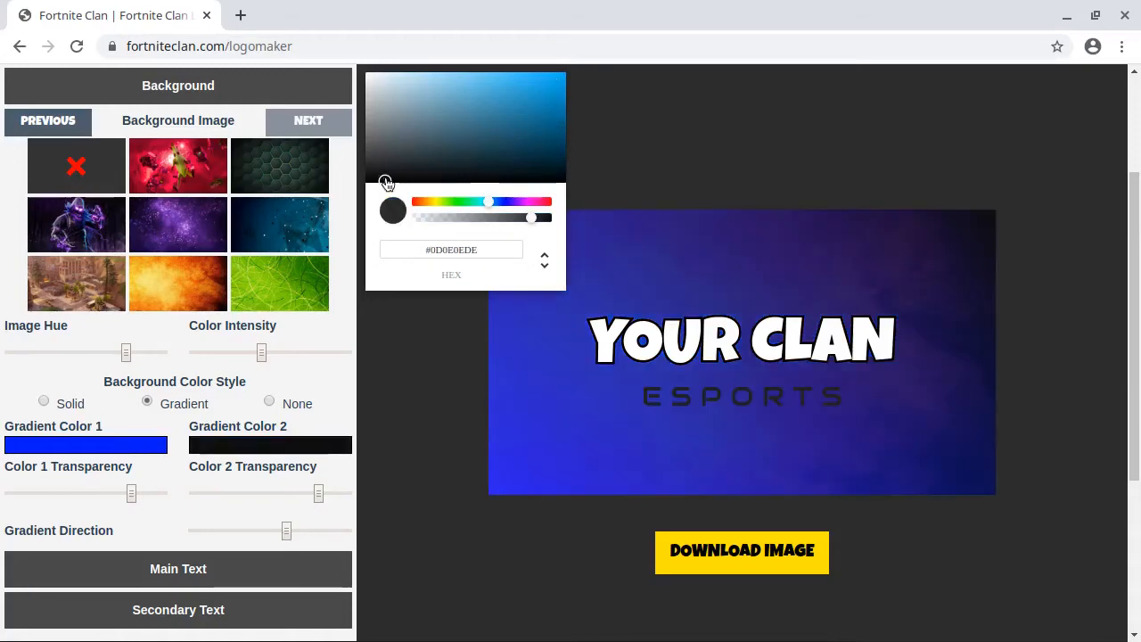
{"action": "left_click", "coordinate": [385, 364]}
Lower the transparency settings of both gradient colors so more texture shows through, reducing color 1 more than color 2.
{"action": "left_click_drag", "start_coordinate": [133, 496], "coordinate": [106, 497]}
{"action": "left_click_drag", "start_coordinate": [320, 494], "coordinate": [307, 494]}
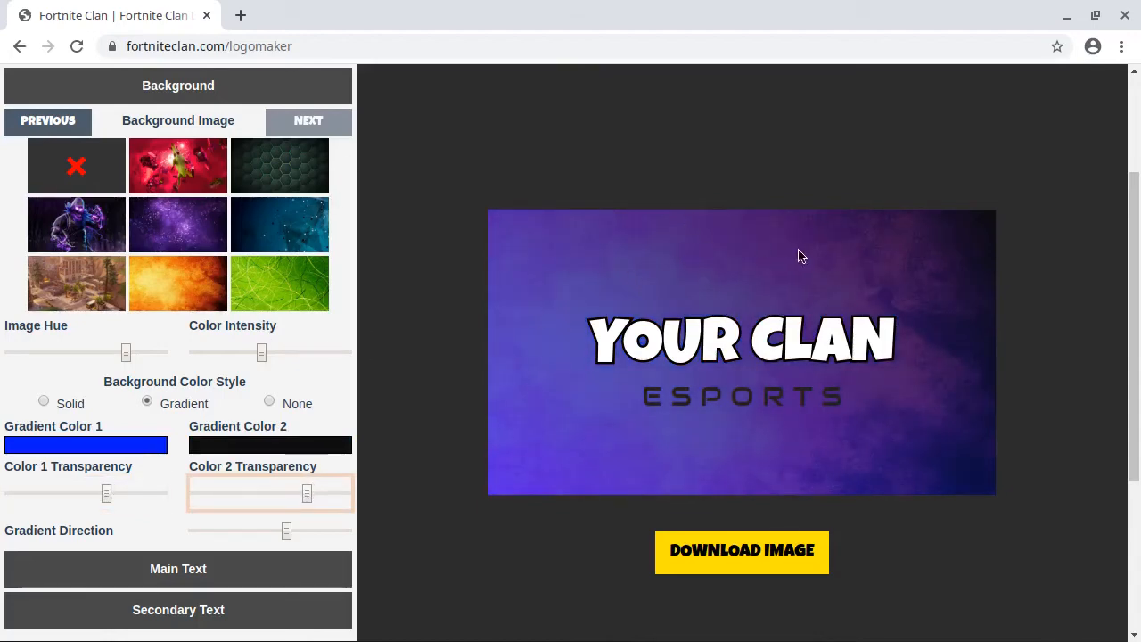
Try a minimal background color intensity, settle it slightly below mid-range, and lower the image hue to about 40 percent for a blue-green tint.
{"action": "left_click_drag", "start_coordinate": [262, 354], "coordinate": [205, 360]}
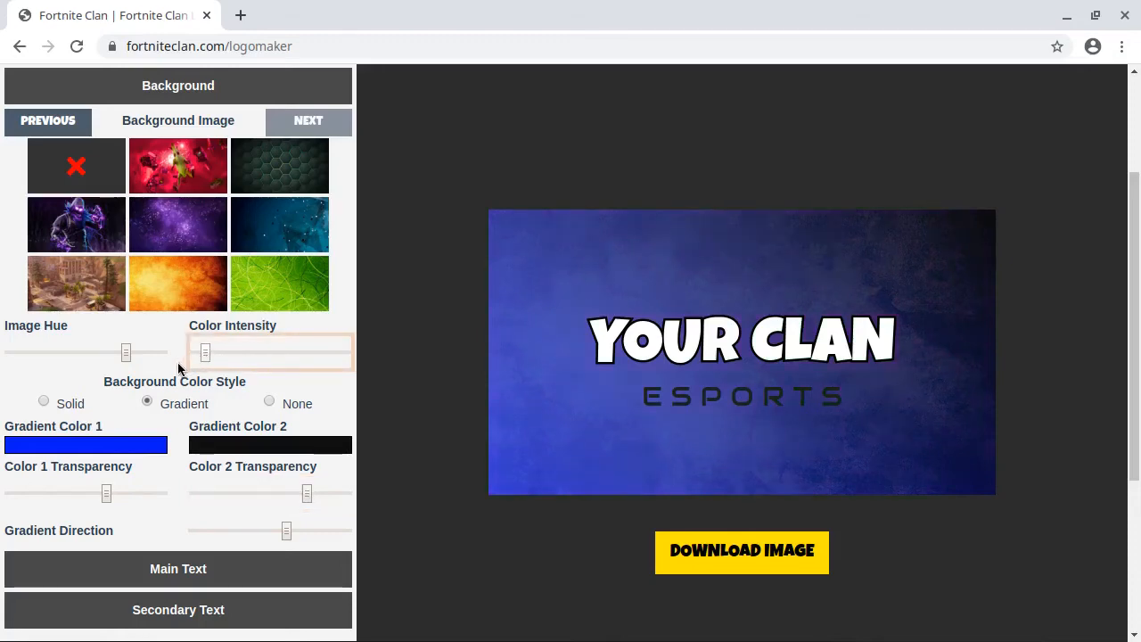
{"action": "left_click", "coordinate": [125, 357]}
{"action": "mouse_move", "coordinate": [208, 354]}
{"action": "left_mouse_down"}
{"action": "mouse_move", "coordinate": [254, 359]}
{"action": "mouse_move", "coordinate": [198, 366]}
{"action": "left_mouse_up"}
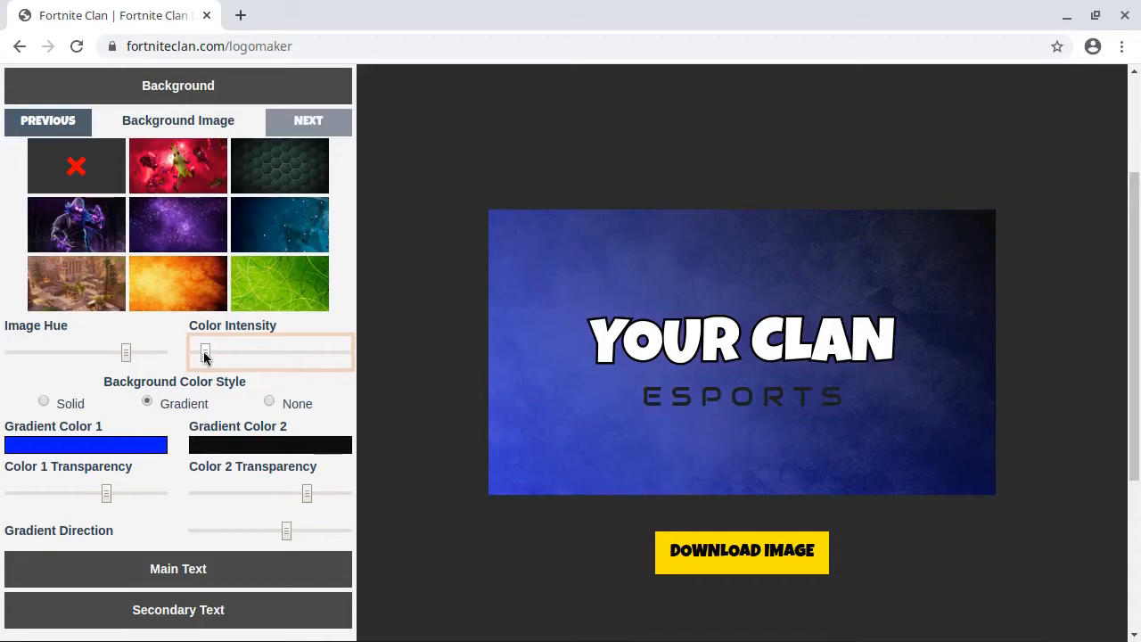
{"action": "left_click_drag", "start_coordinate": [205, 356], "coordinate": [241, 361]}
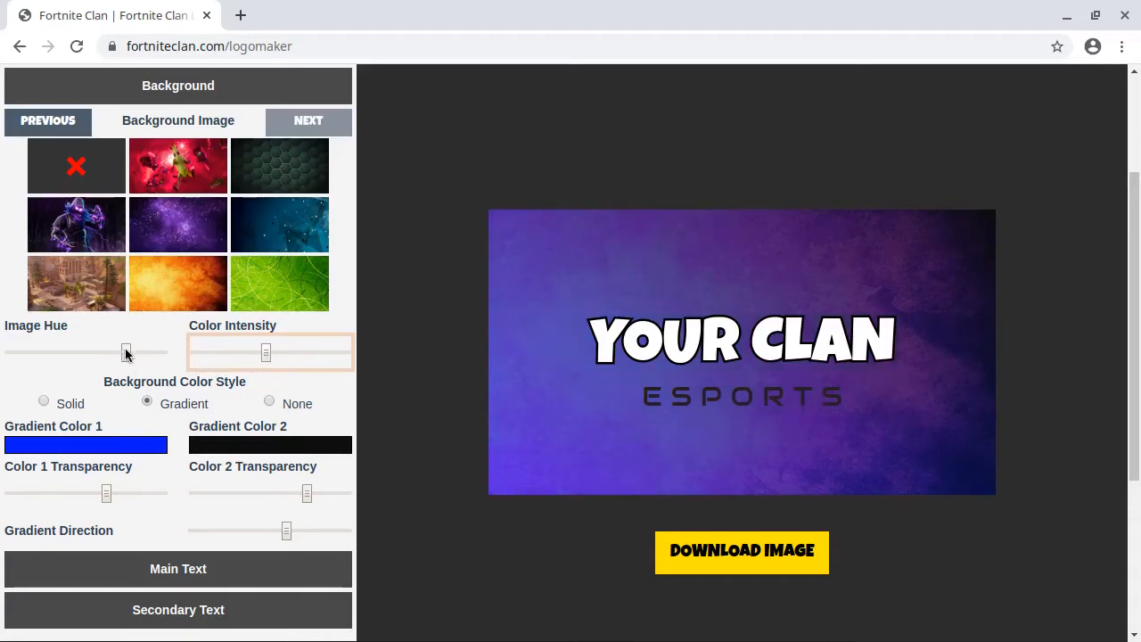
{"action": "left_click_drag", "start_coordinate": [125, 354], "coordinate": [73, 355]}
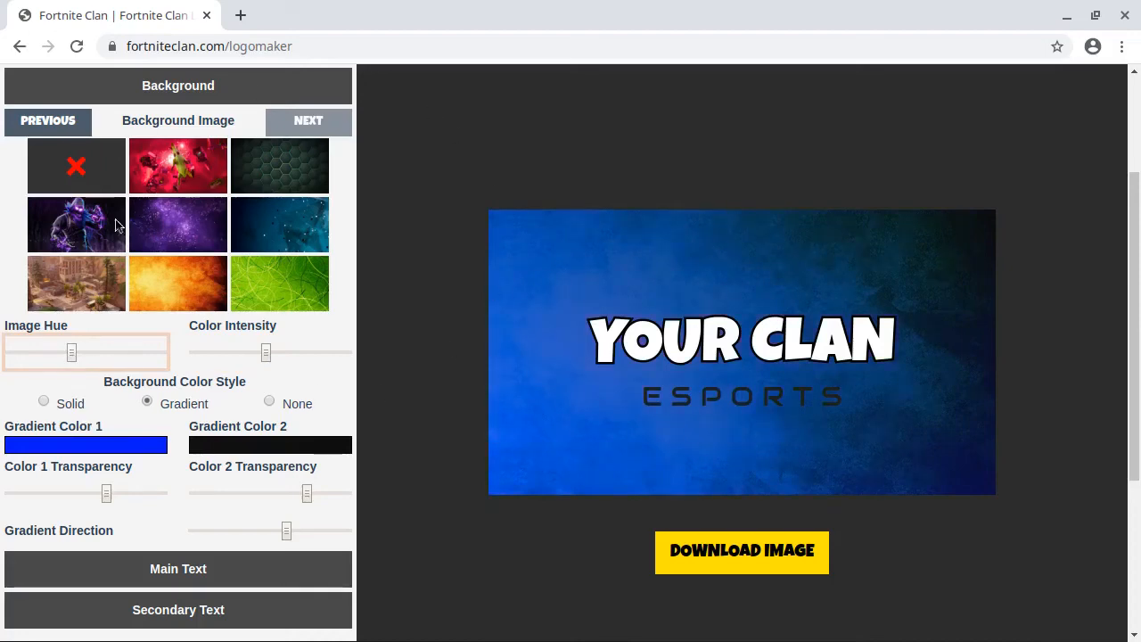
Change the logo's main text to MODEL.
{"action": "left_click", "coordinate": [219, 578]}
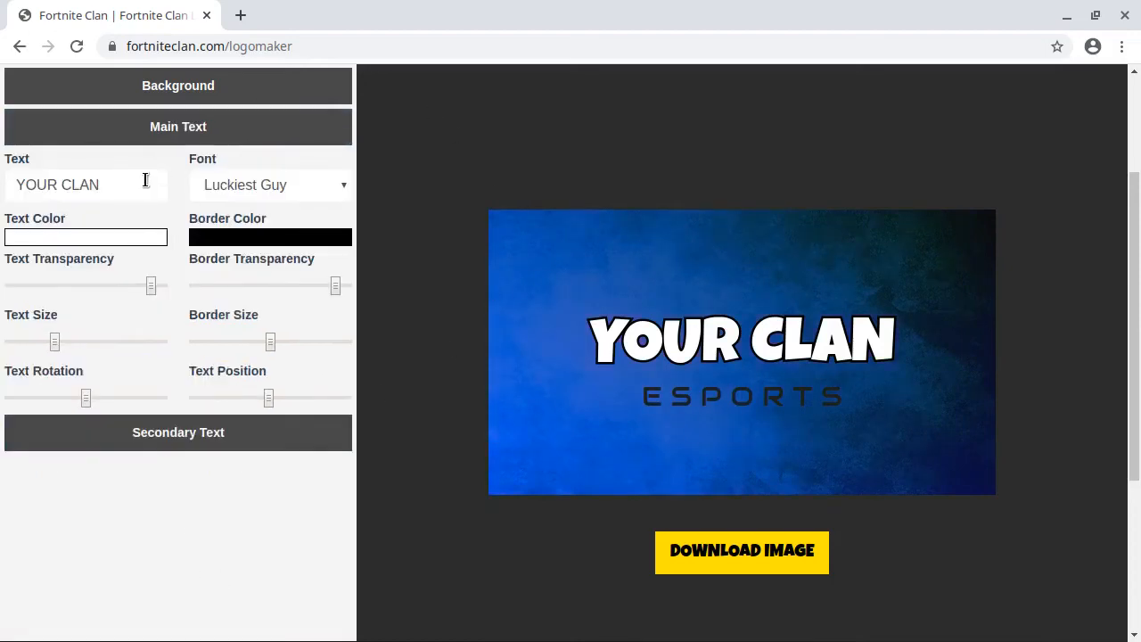
{"action": "left_click_drag", "start_coordinate": [125, 182], "coordinate": [8, 181]}
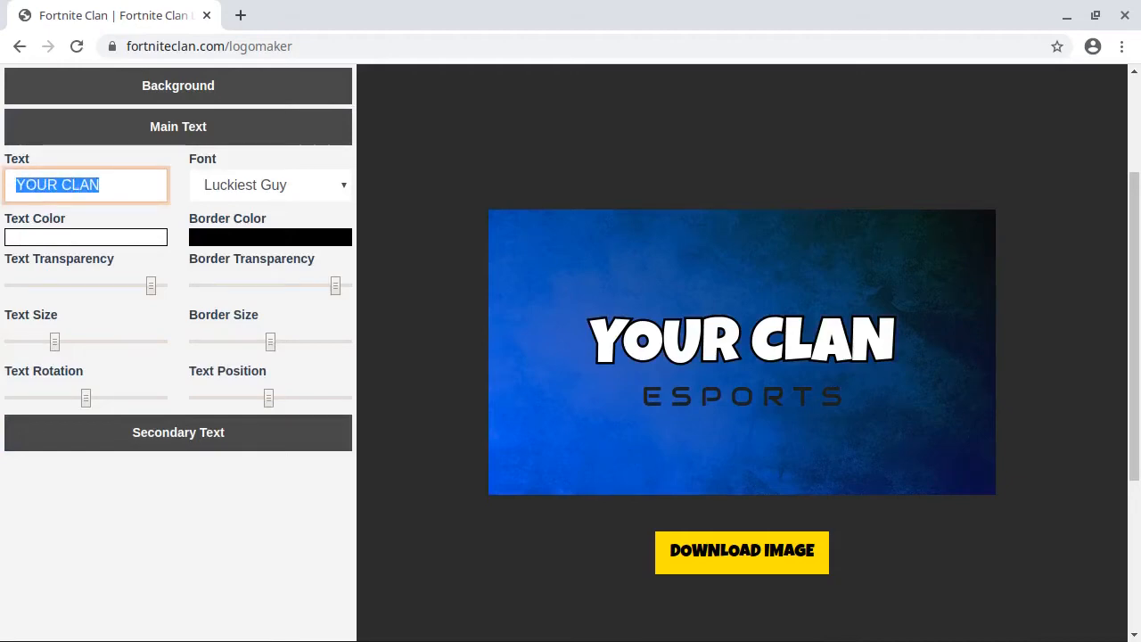
{"action": "type", "text": "MODEL"}
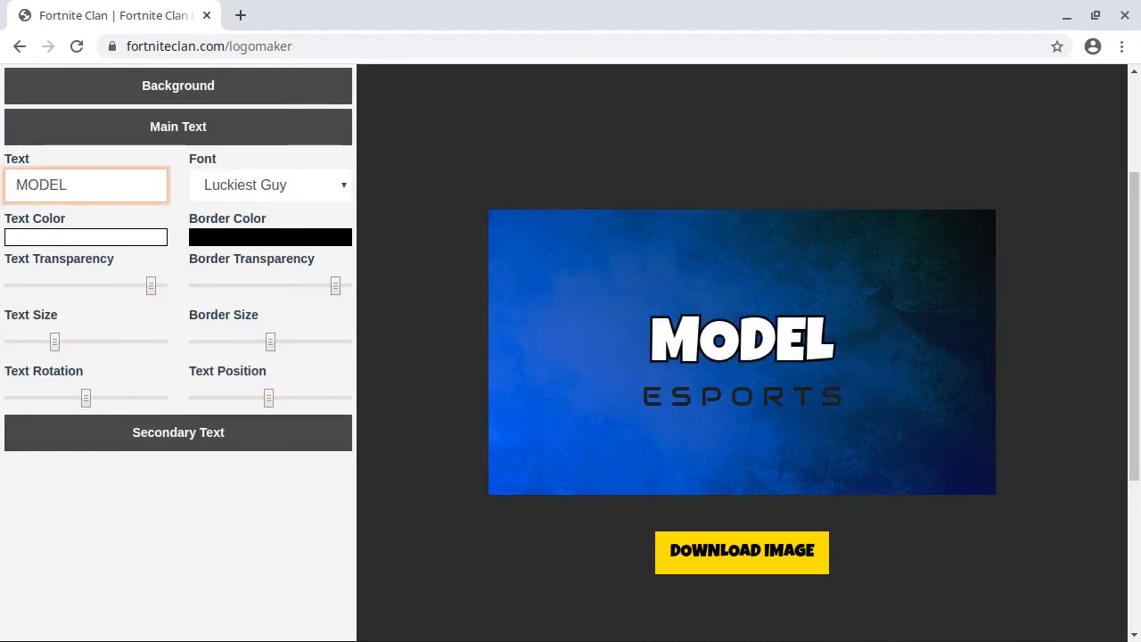
Preview the available fonts on the main text and set it to Knewave.
{"action": "left_click", "coordinate": [277, 192]}
{"action": "left_click", "coordinate": [248, 239]}
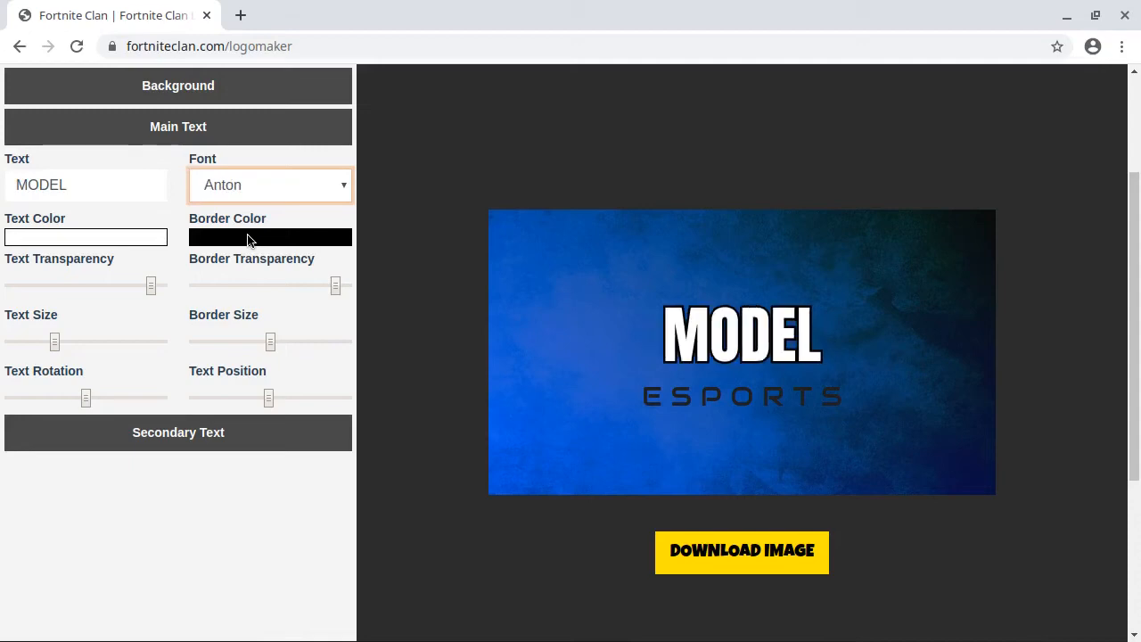
{"action": "key", "text": "Down"}
{"action": "key", "text": "Down"}
{"action": "key", "text": "Down"}
{"action": "key", "text": "Down"}
{"action": "key", "text": "Down"}
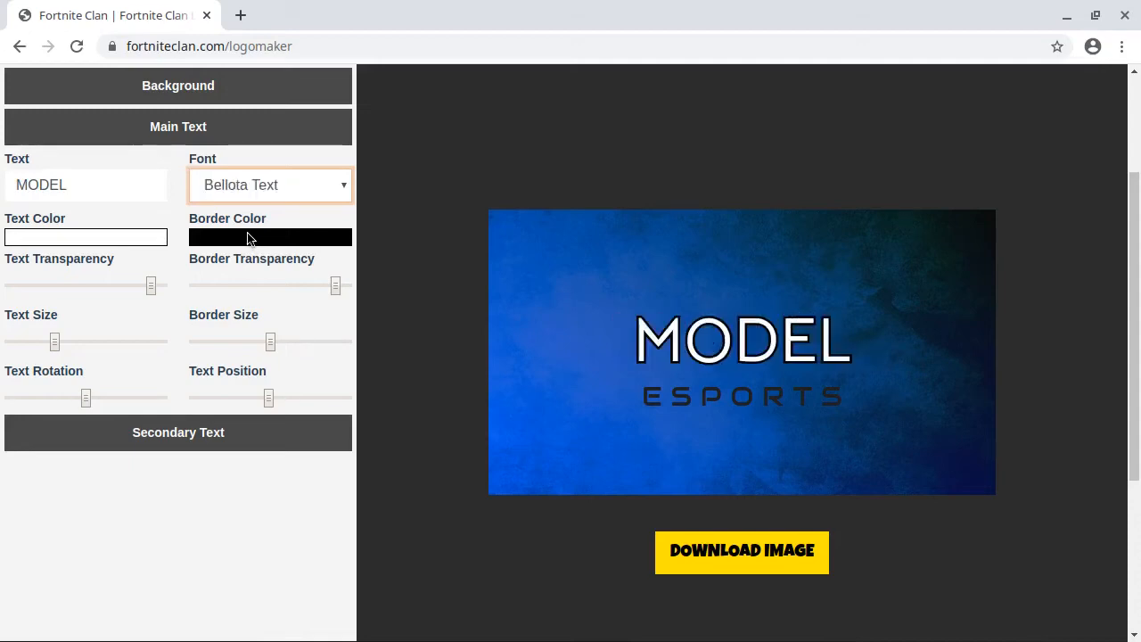
{"action": "key", "text": "Down"}
{"action": "key", "text": "Down"}
{"action": "key", "text": "Down"}
{"action": "key", "text": "Down"}
{"action": "key", "text": "Down"}
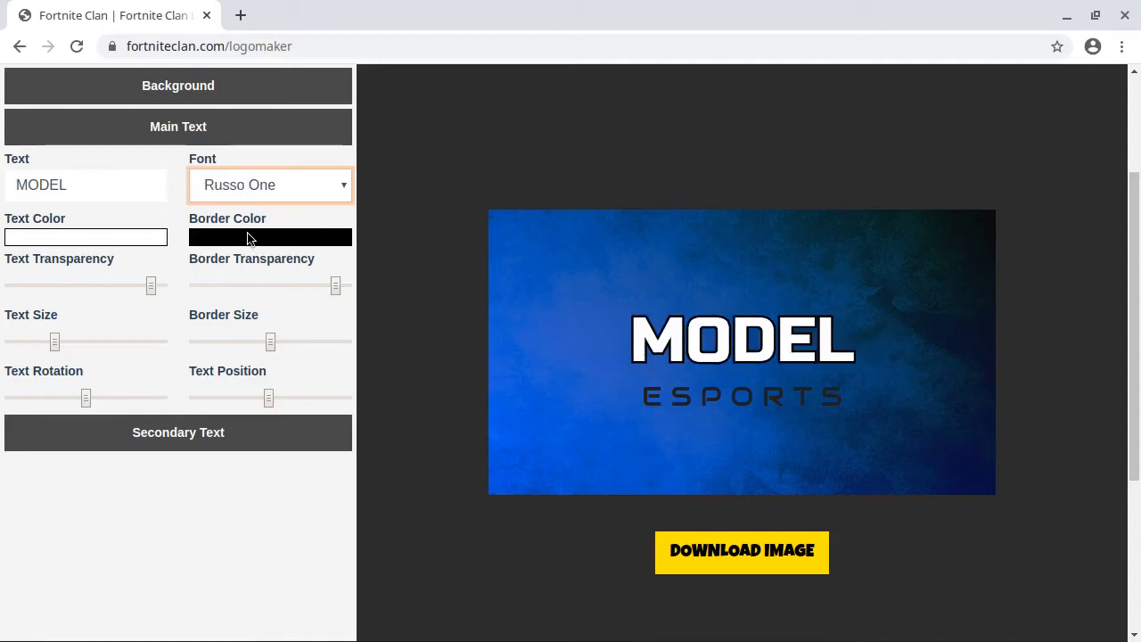
{"action": "key", "text": "Down"}
{"action": "key", "text": "Down"}
{"action": "key", "text": "Down"}
{"action": "key", "text": "Down"}
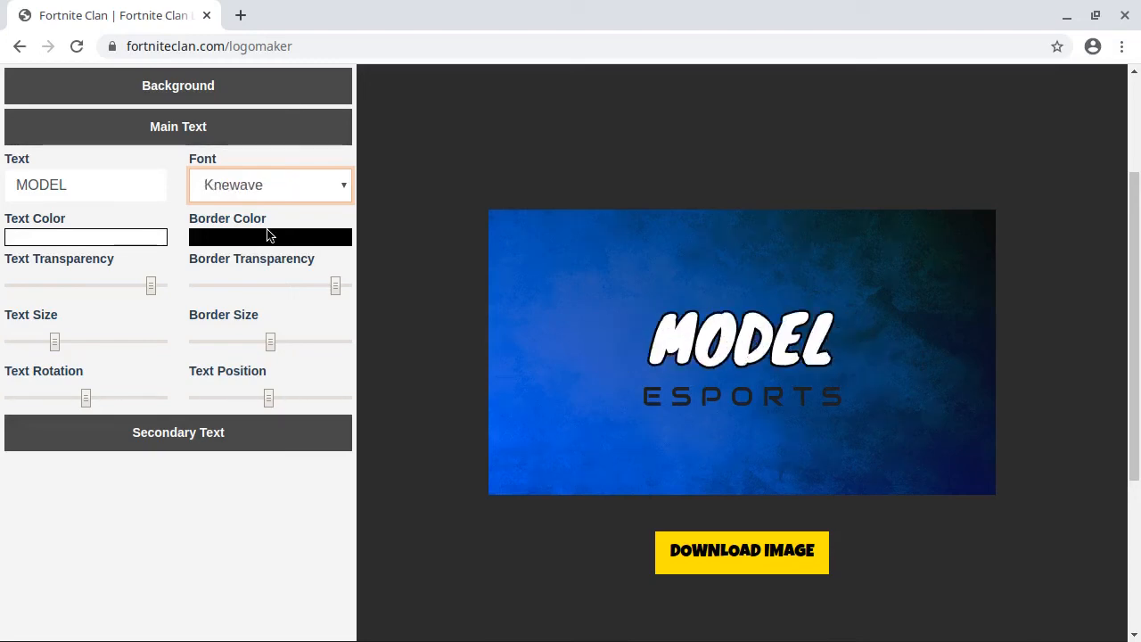
Enlarge the main text to about the middle of the text size range.
{"action": "left_click", "coordinate": [56, 343]}
{"action": "left_click_drag", "start_coordinate": [58, 346], "coordinate": [88, 354]}
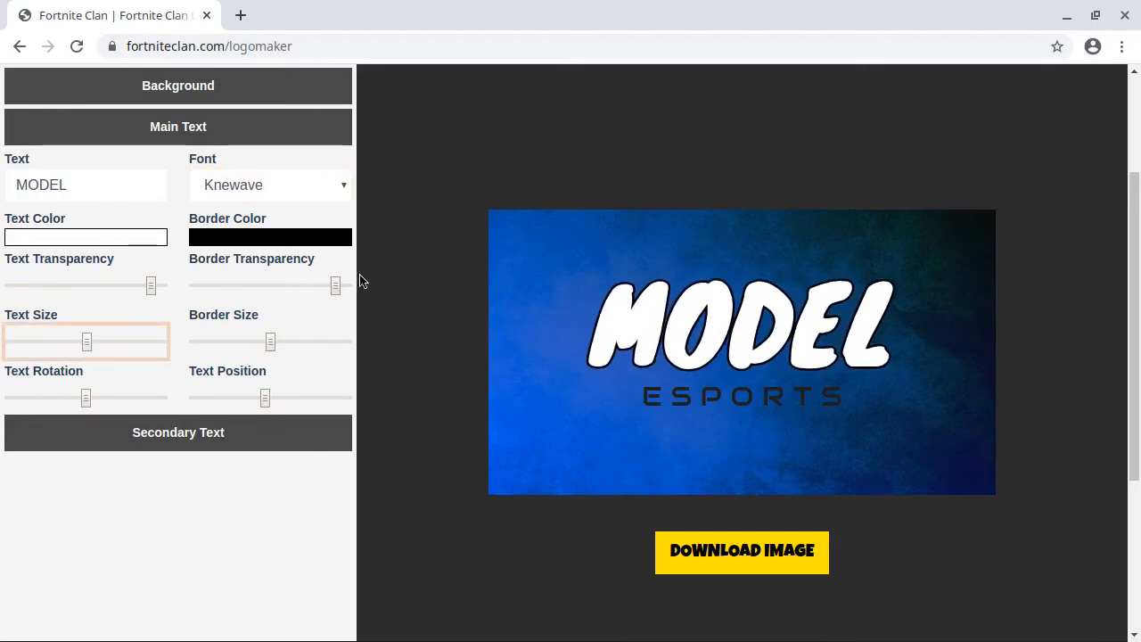
Increase the main text's border size to near its maximum and lower its border transparency setting to slightly above mid-range.
{"action": "left_click_drag", "start_coordinate": [271, 343], "coordinate": [340, 357]}
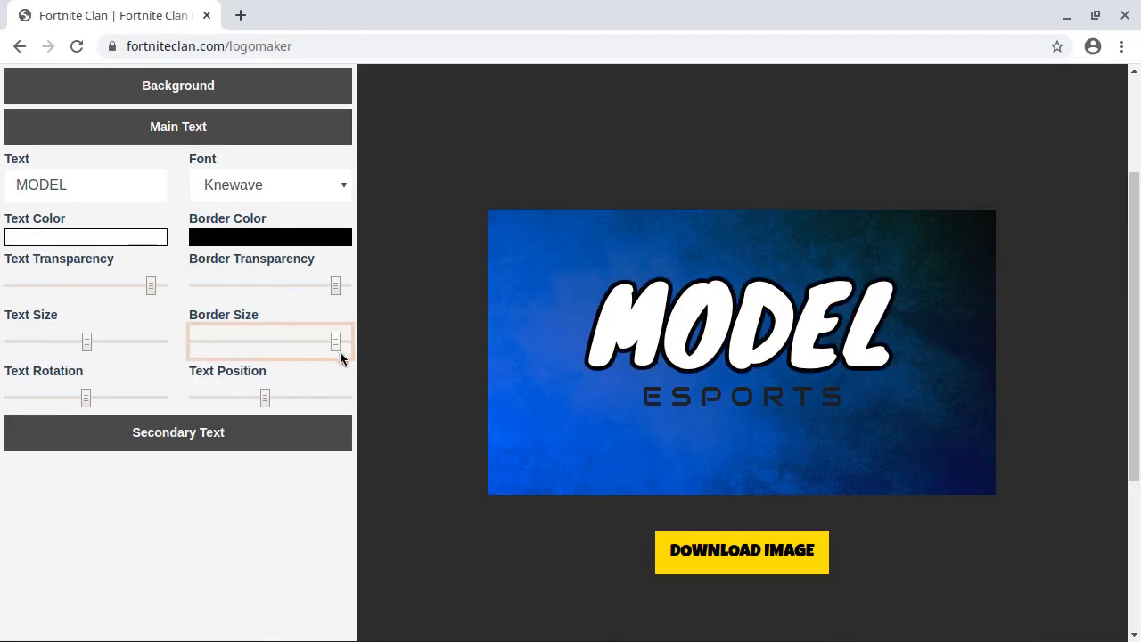
{"action": "left_click", "coordinate": [329, 292]}
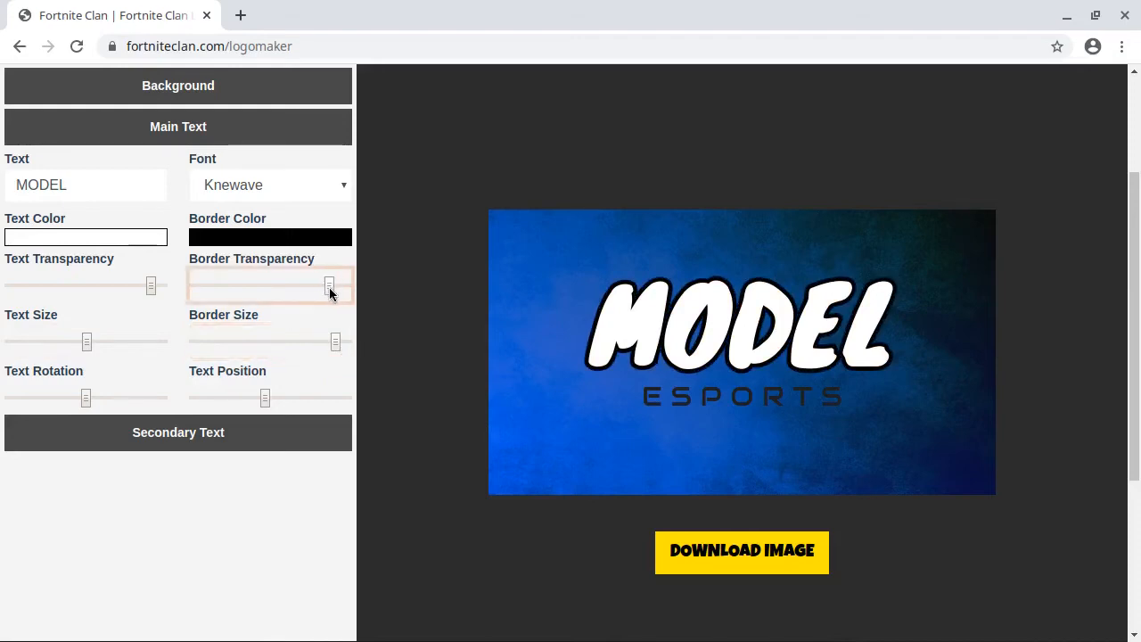
{"action": "left_click_drag", "start_coordinate": [329, 293], "coordinate": [281, 288]}
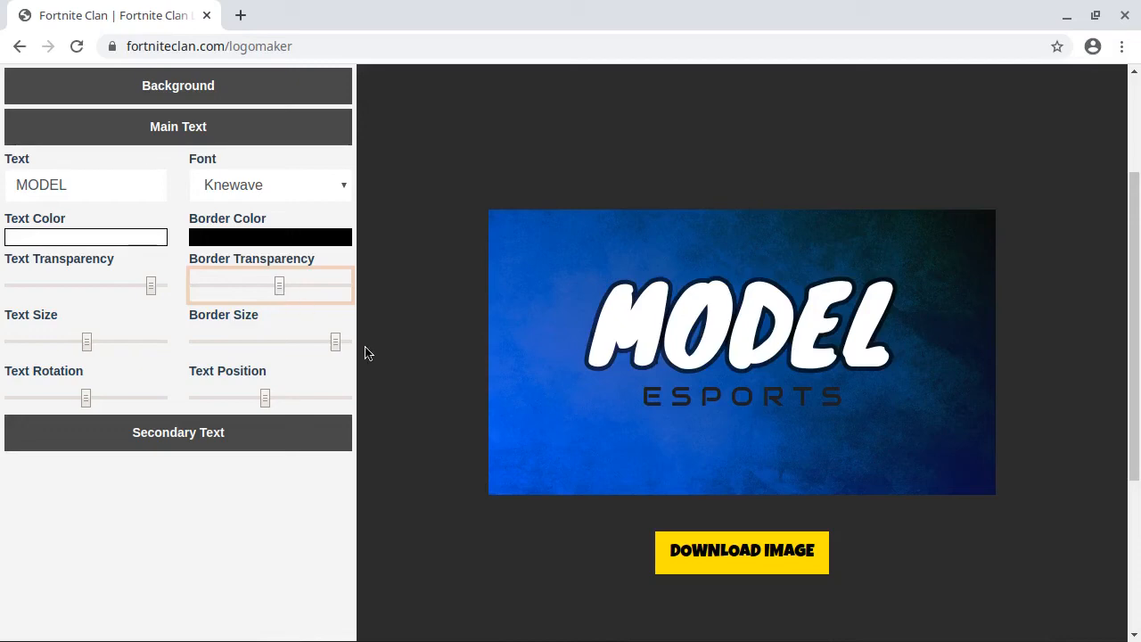
Try green for the main text, then set its color to yellow-green #D0FB06.
{"action": "left_click", "coordinate": [93, 239]}
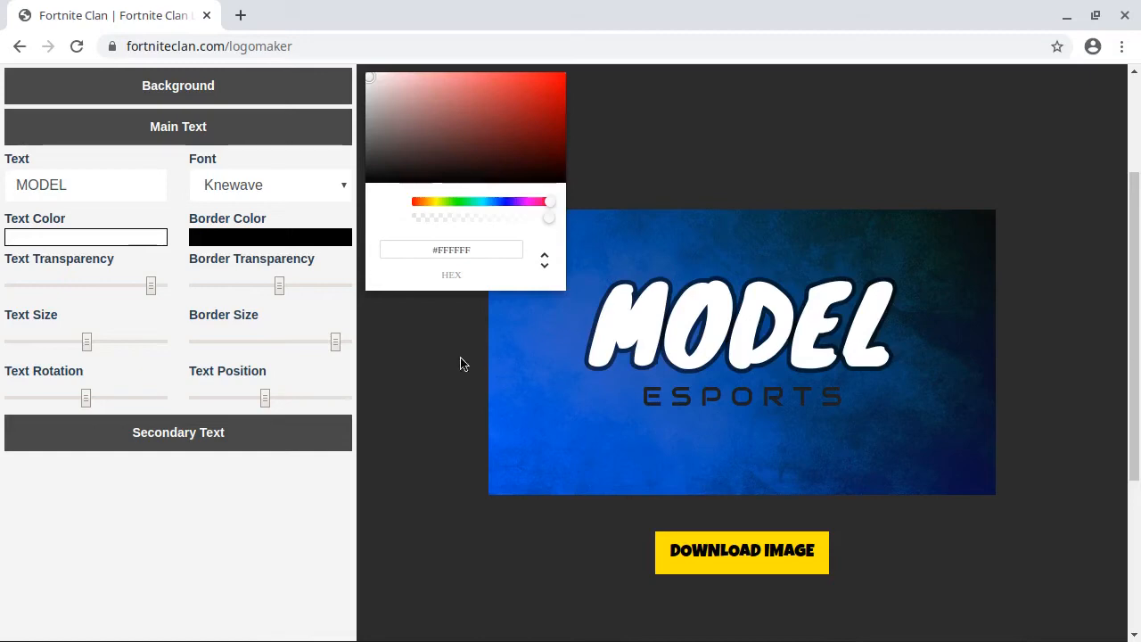
{"action": "left_click", "coordinate": [459, 204]}
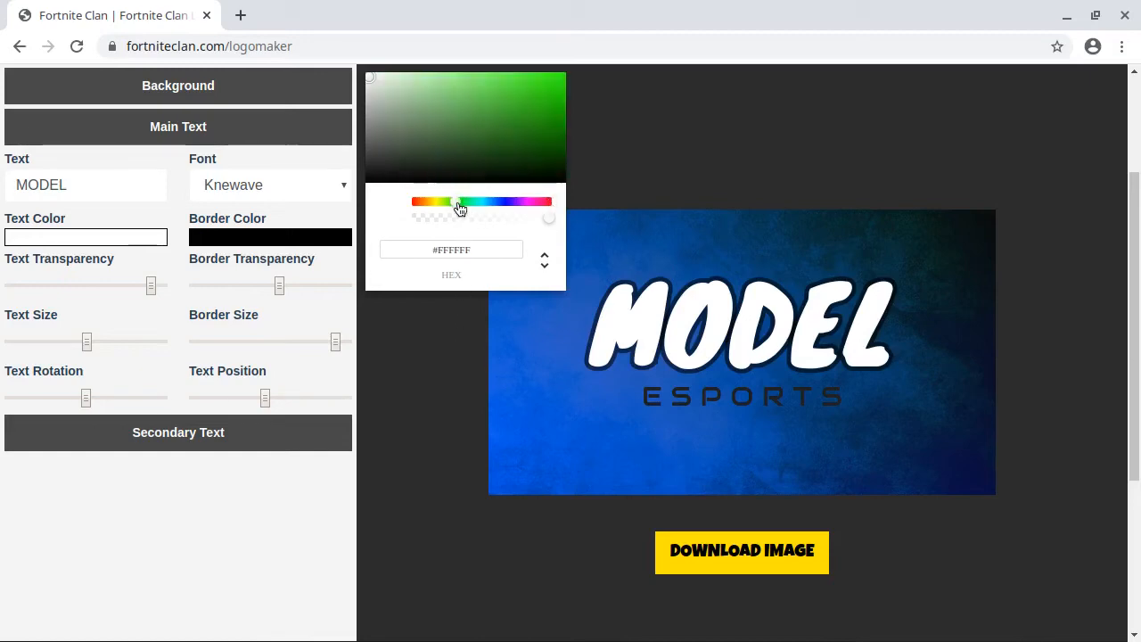
{"action": "left_click", "coordinate": [554, 89]}
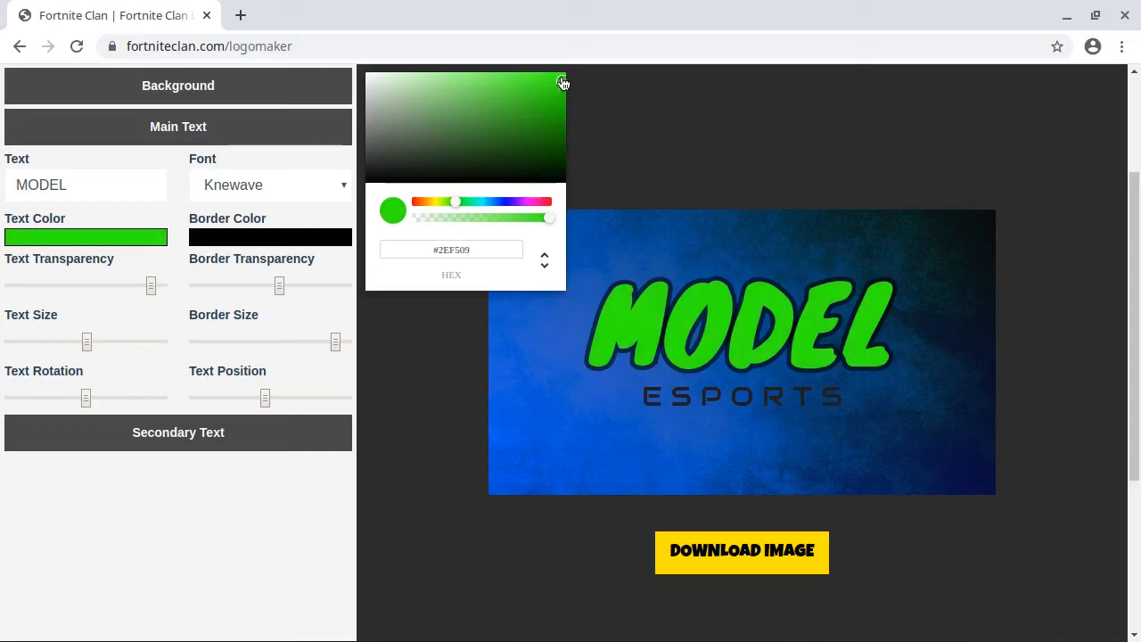
{"action": "left_click", "coordinate": [446, 206]}
{"action": "left_click_drag", "start_coordinate": [447, 207], "coordinate": [444, 209]}
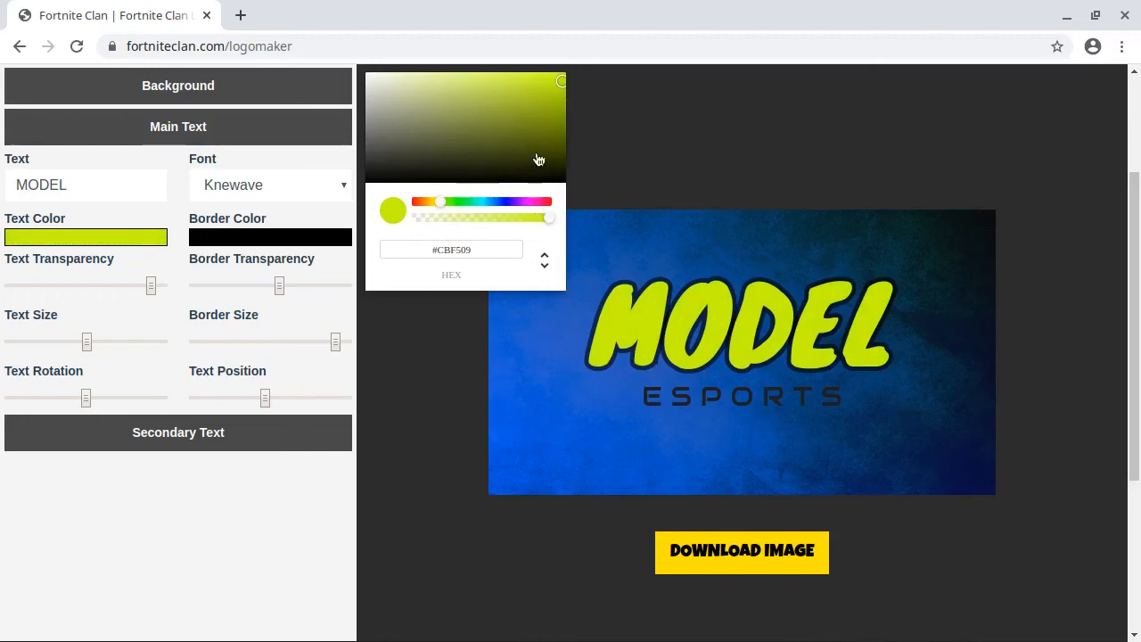
{"action": "left_click", "coordinate": [564, 80]}
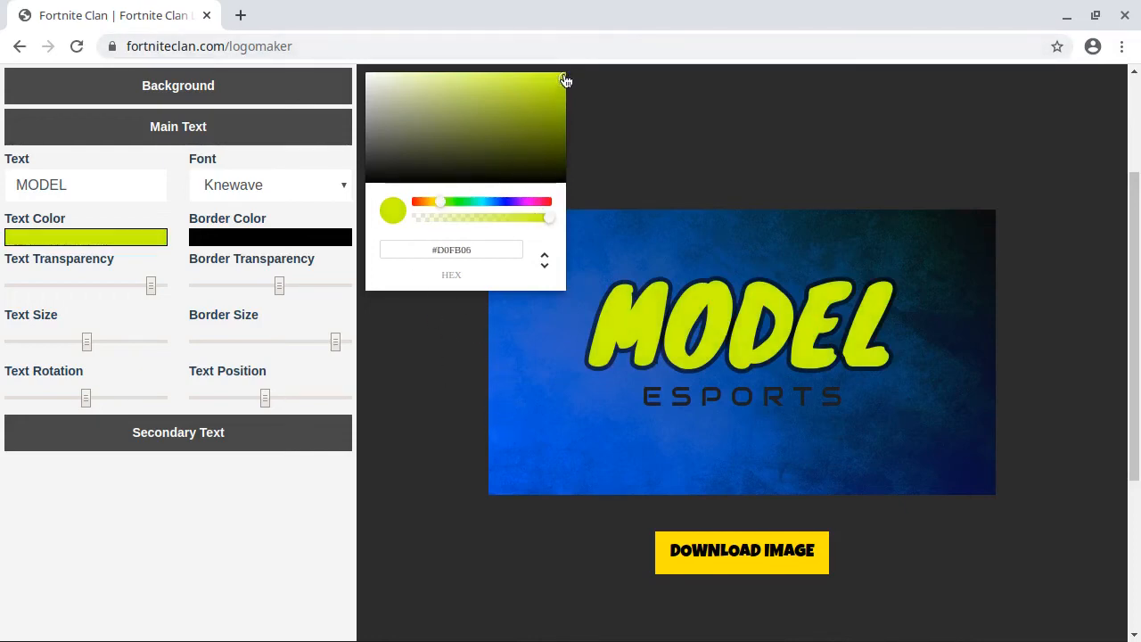
{"action": "left_click", "coordinate": [404, 409]}
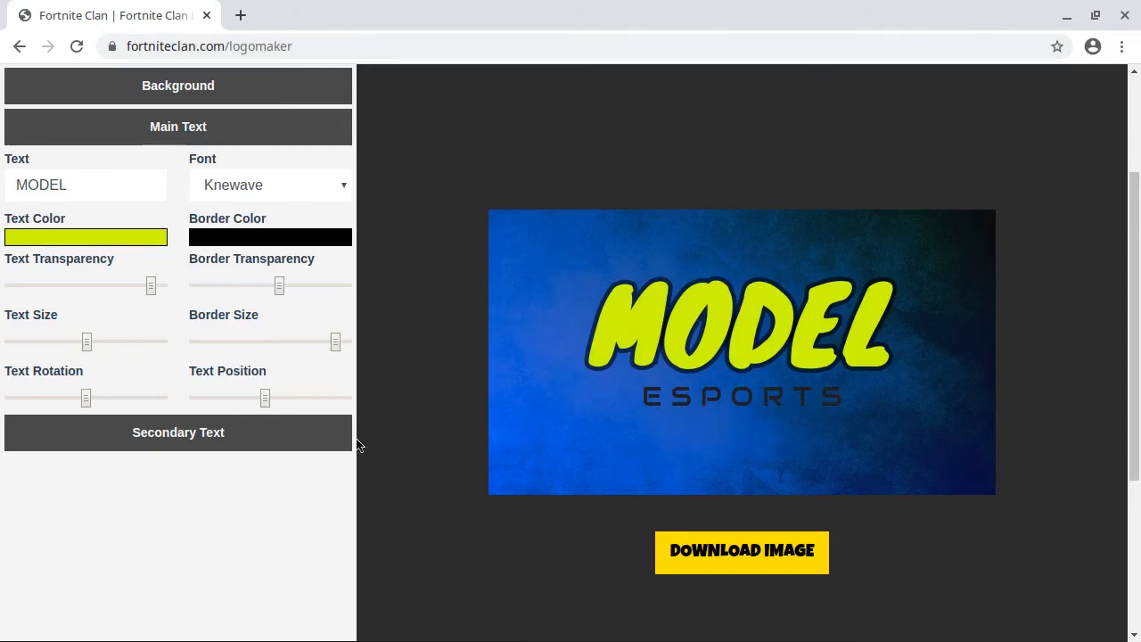
Replace the secondary text with P E R I S H, keeping spaces between the letters.
{"action": "left_click", "coordinate": [288, 444]}
{"action": "triple_click", "coordinate": [115, 225]}
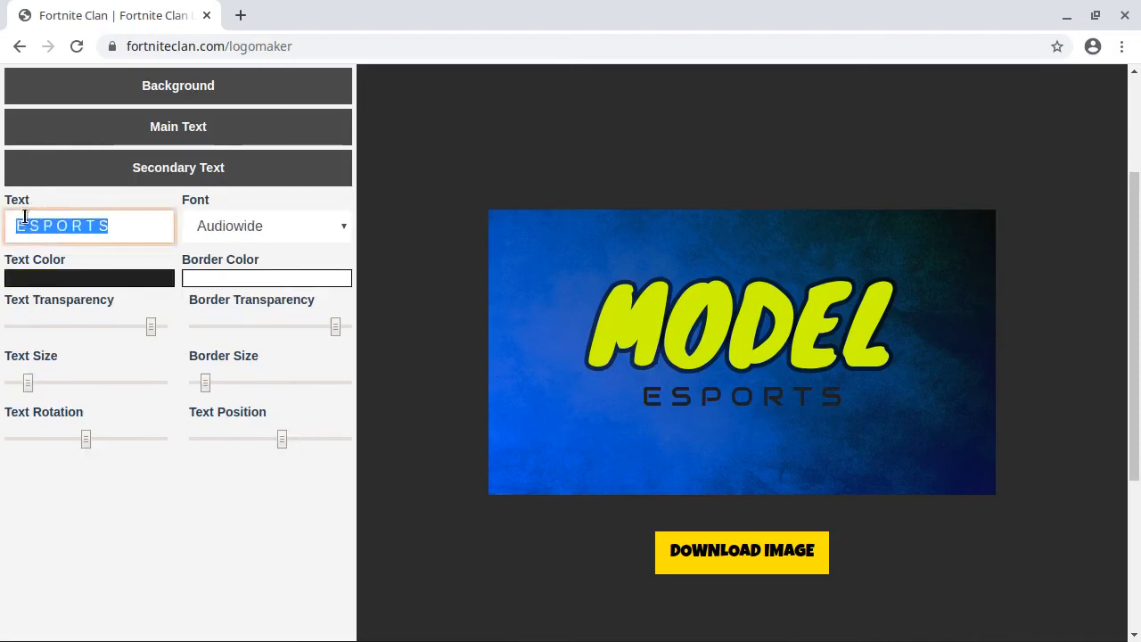
{"action": "key", "text": "BackSpace"}
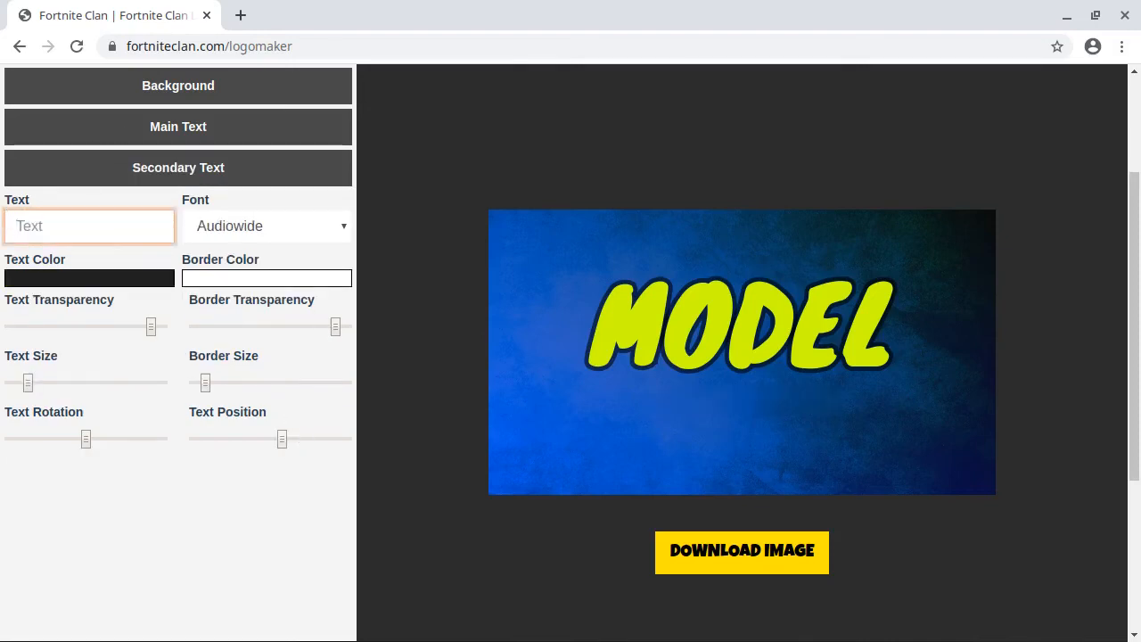
{"action": "type", "text": "P E R "}
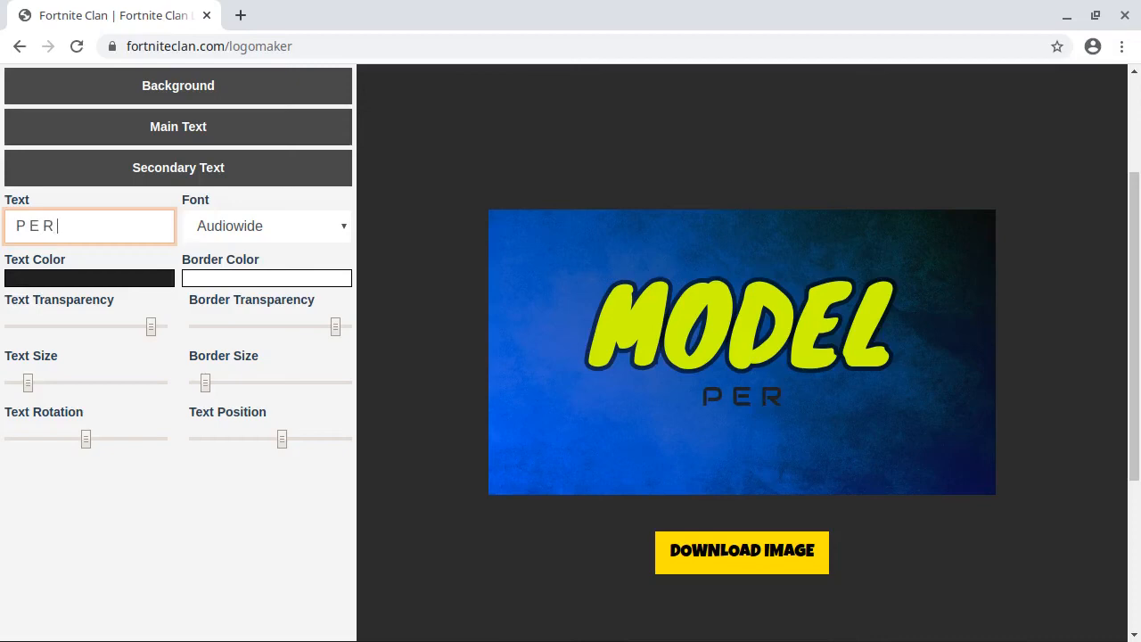
{"action": "type", "text": "I S H"}
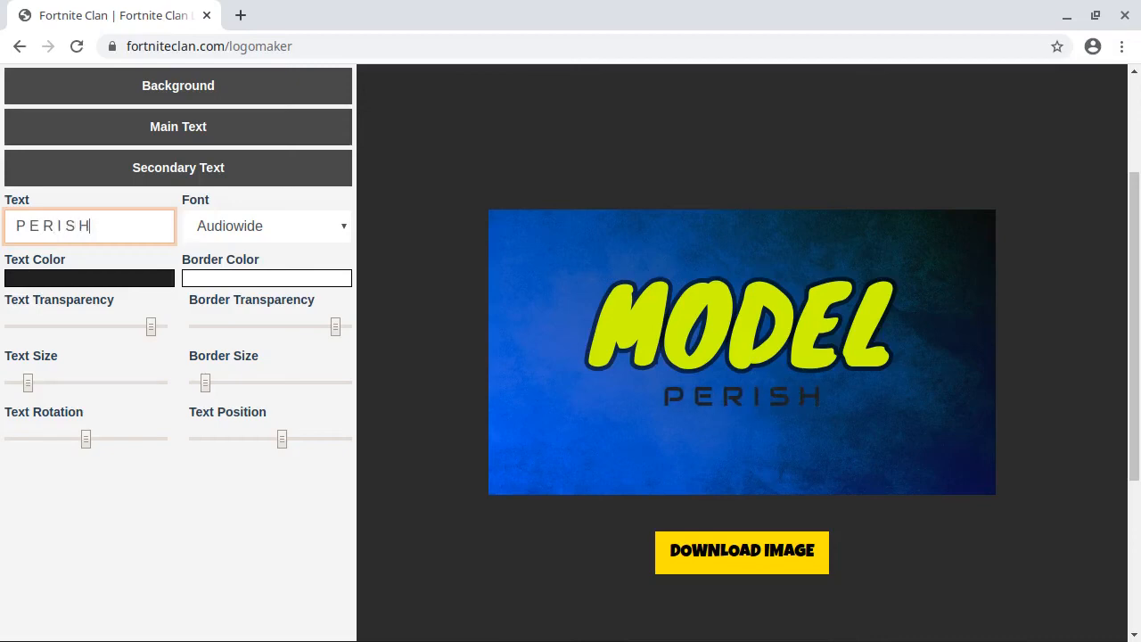
Set the secondary text's color to light gray #E4E3E3.
{"action": "left_click", "coordinate": [123, 277]}
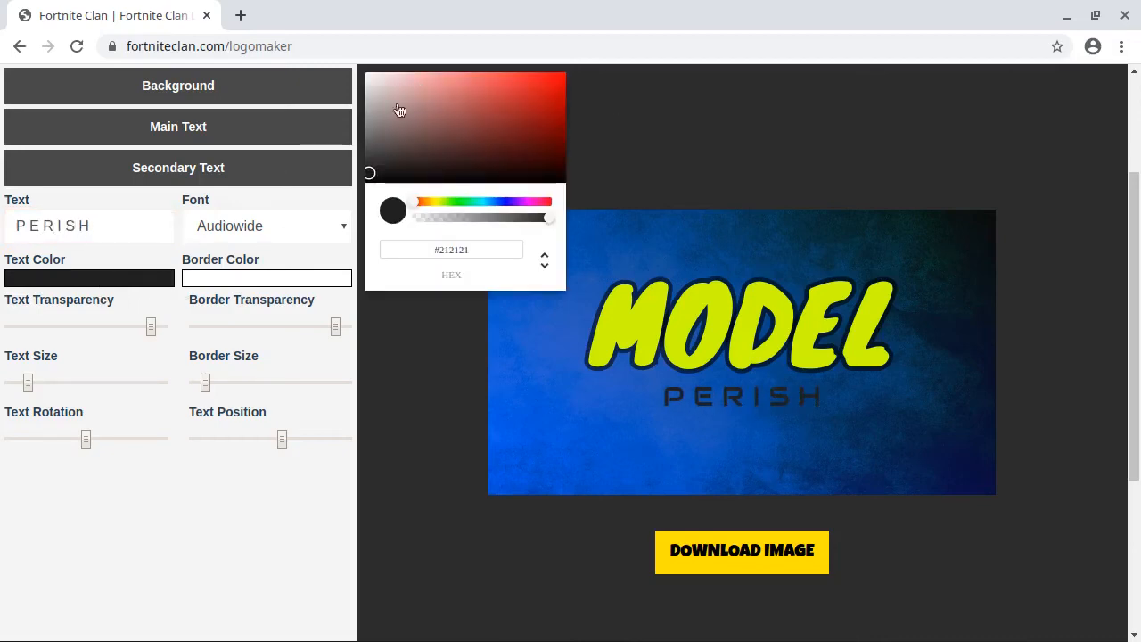
{"action": "left_click", "coordinate": [363, 133]}
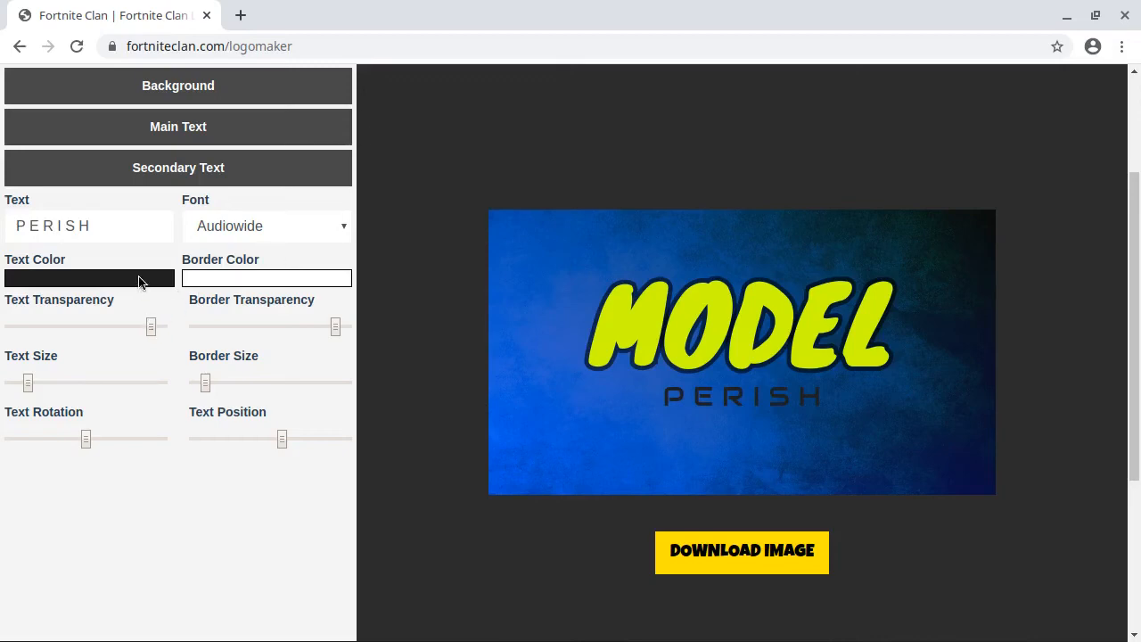
{"action": "left_click", "coordinate": [141, 279]}
{"action": "left_click", "coordinate": [371, 91]}
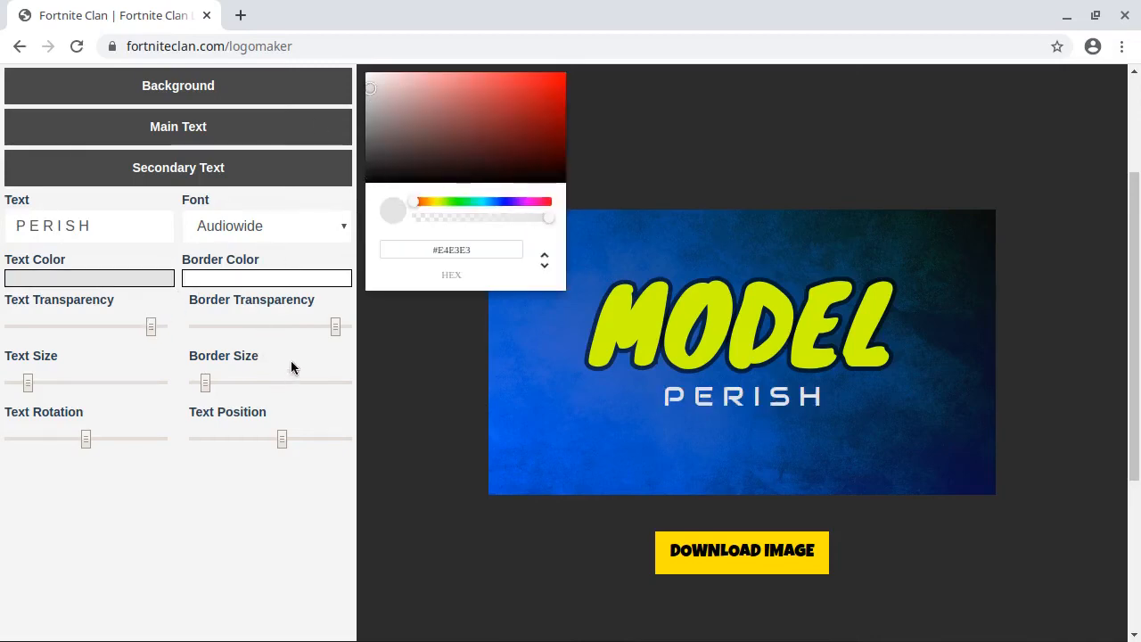
Thicken the secondary text's border slightly and set its border color to near-black #020202.
{"action": "left_click_drag", "start_coordinate": [206, 386], "coordinate": [223, 390]}
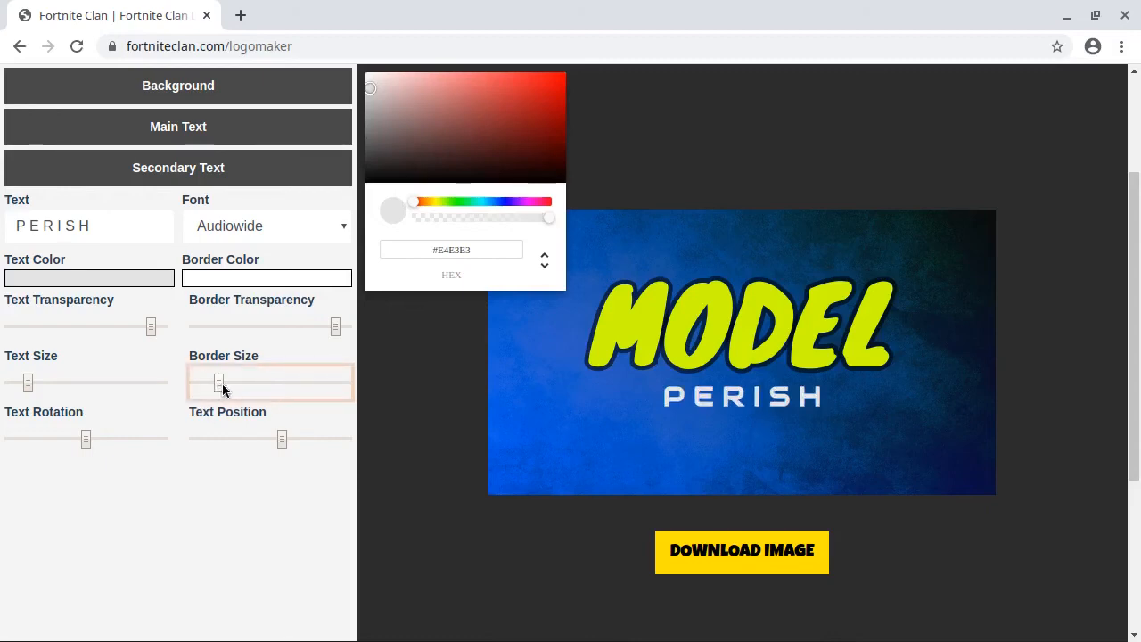
{"action": "left_click", "coordinate": [264, 279]}
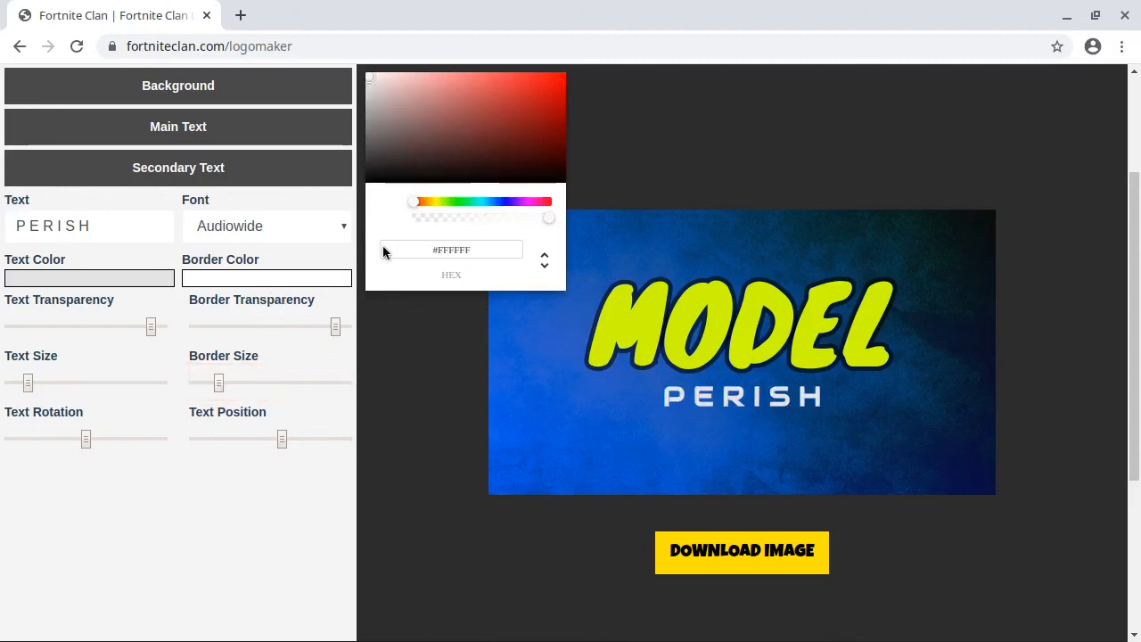
{"action": "left_click", "coordinate": [375, 181]}
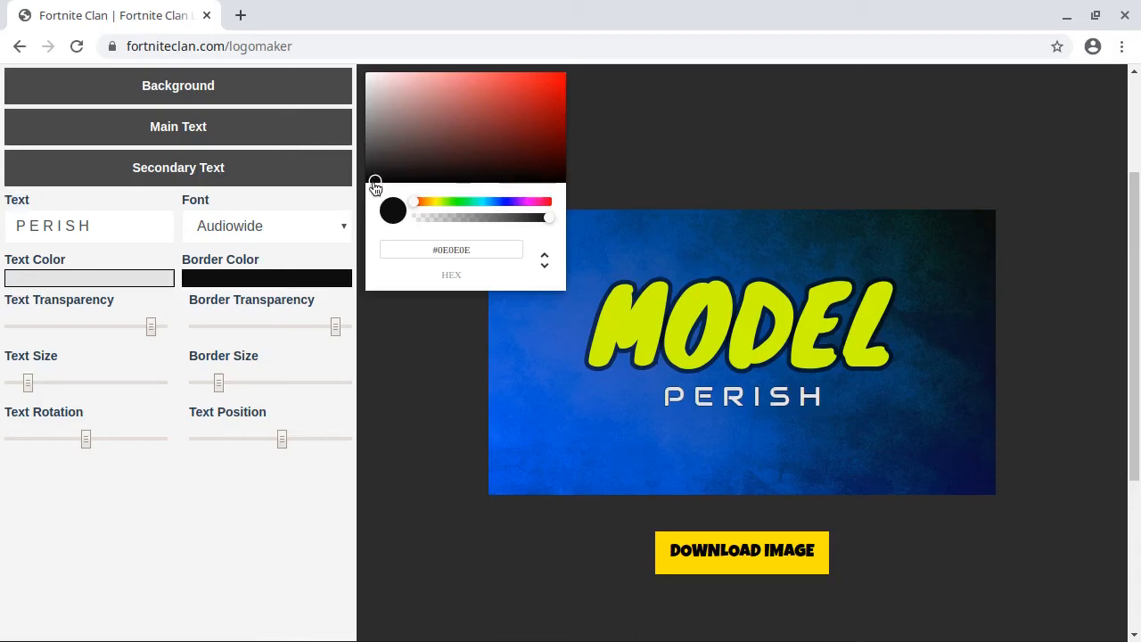
{"action": "left_click", "coordinate": [374, 186]}
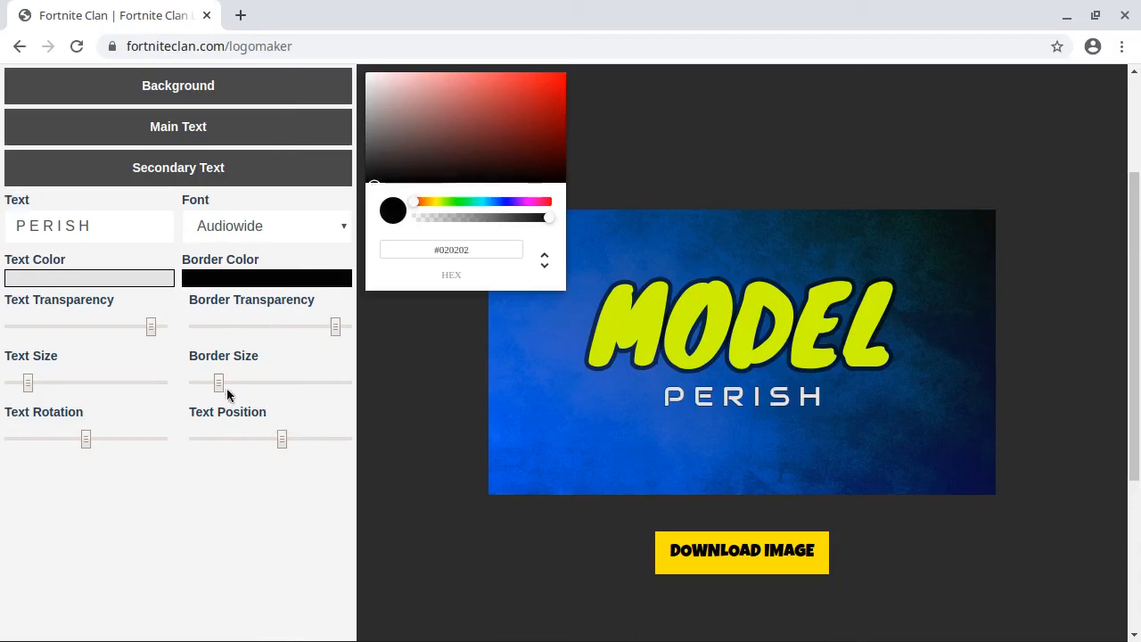
Set the secondary text's border size and border transparency to about the middle of their ranges.
{"action": "left_click_drag", "start_coordinate": [220, 386], "coordinate": [270, 389]}
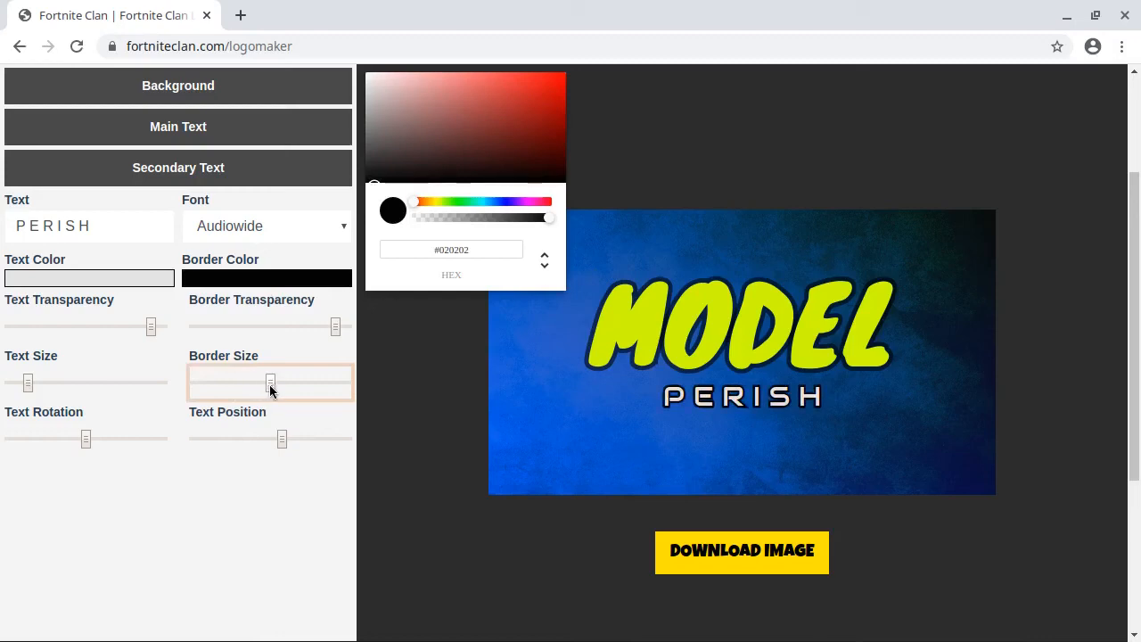
{"action": "left_click_drag", "start_coordinate": [334, 328], "coordinate": [272, 339]}
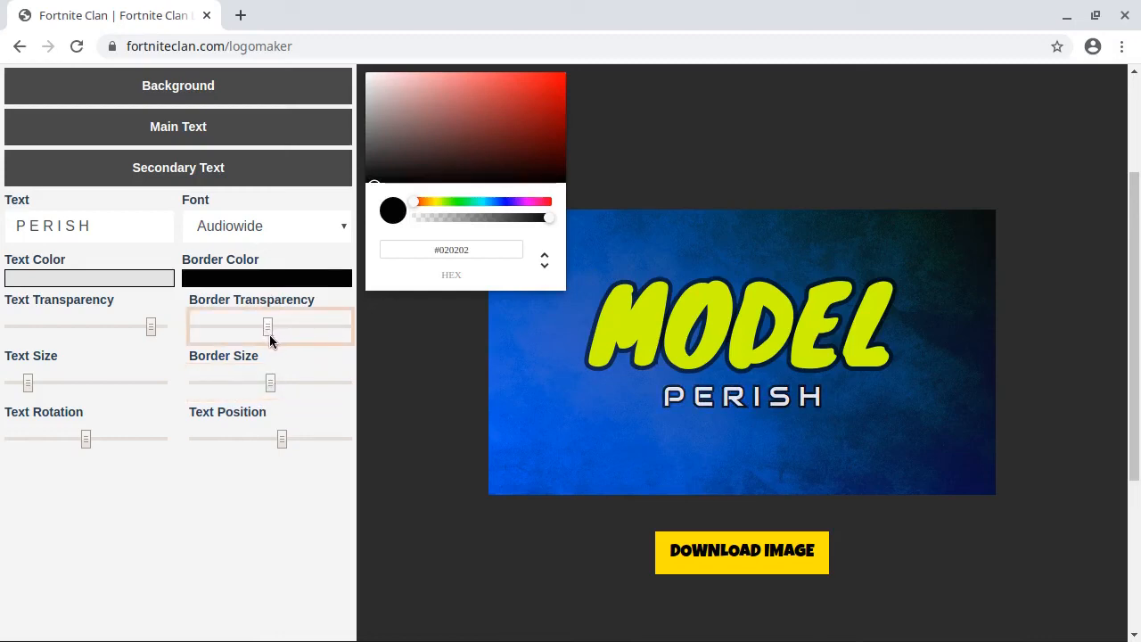
{"action": "left_click", "coordinate": [363, 359]}
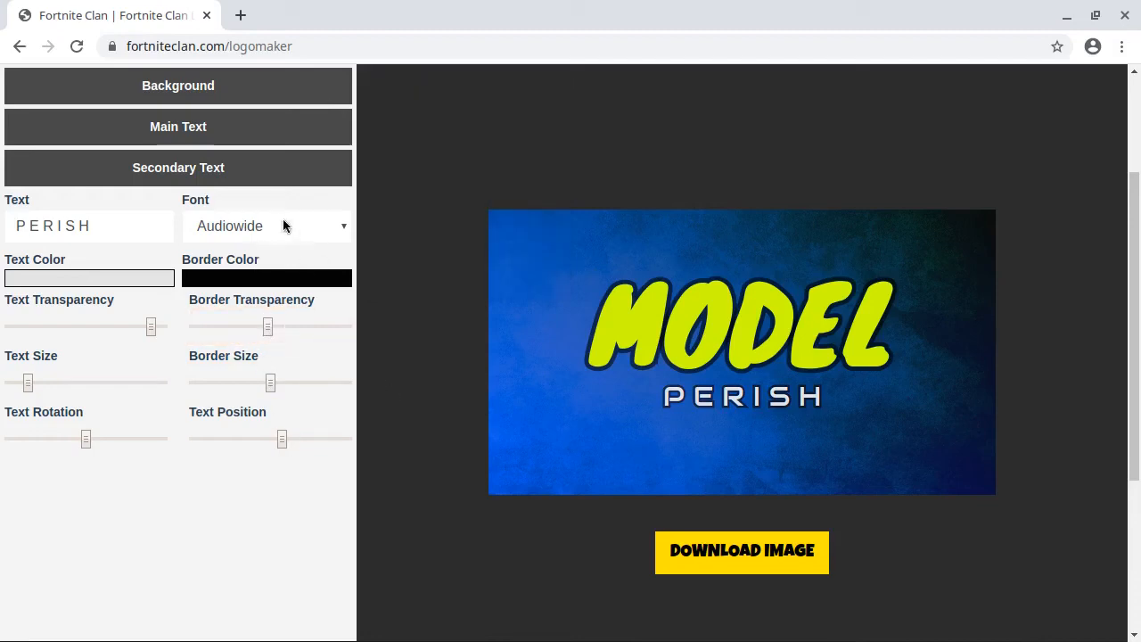
Preview the available fonts on the secondary text and set it to Roboto Mono.
{"action": "left_click", "coordinate": [282, 218]}
{"action": "left_click", "coordinate": [286, 246]}
{"action": "key", "text": "Down"}
{"action": "key", "text": "Down"}
{"action": "key", "text": "Down"}
{"action": "key", "text": "Down"}
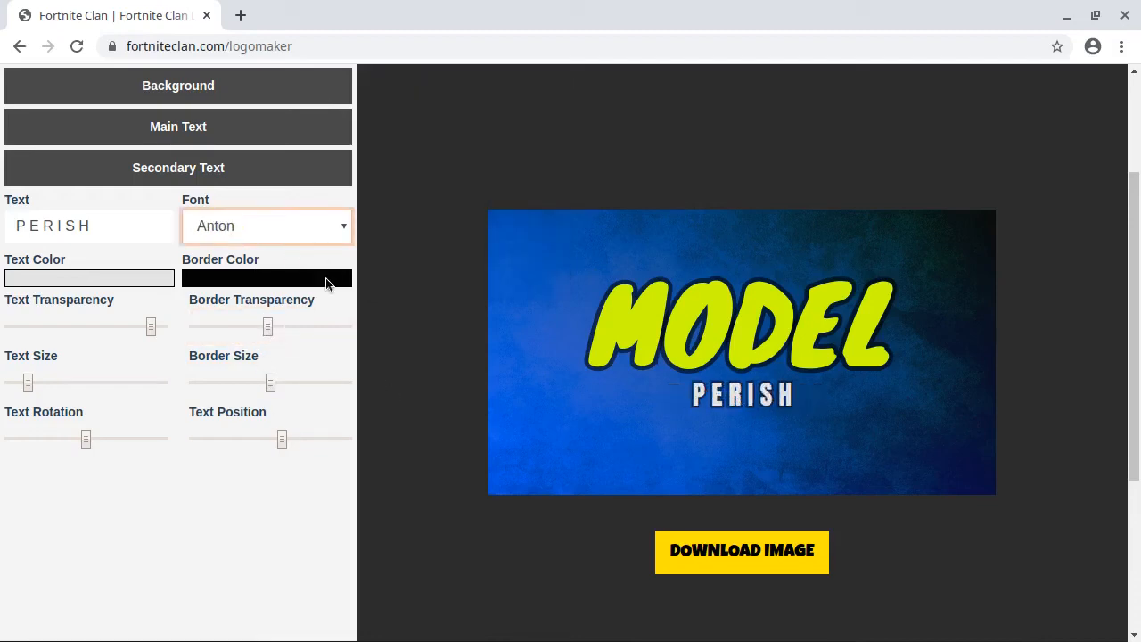
{"action": "key", "text": "Down"}
{"action": "key", "text": "Down"}
{"action": "key", "text": "Down"}
{"action": "key", "text": "Down"}
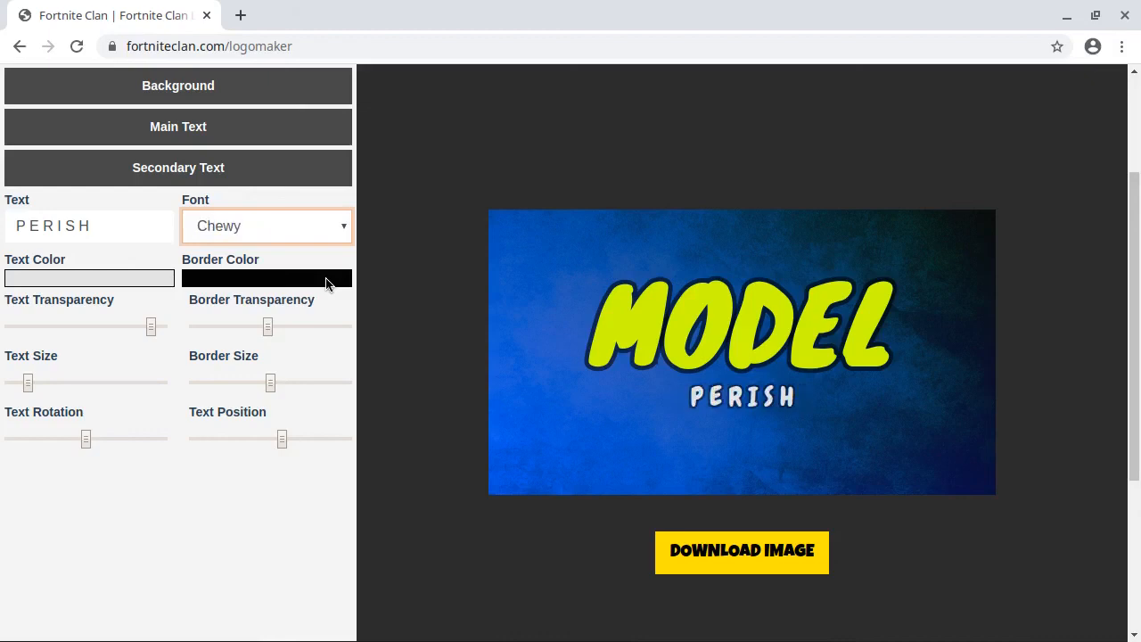
{"action": "key", "text": "Down"}
{"action": "key", "text": "Down"}
{"action": "key", "text": "Down"}
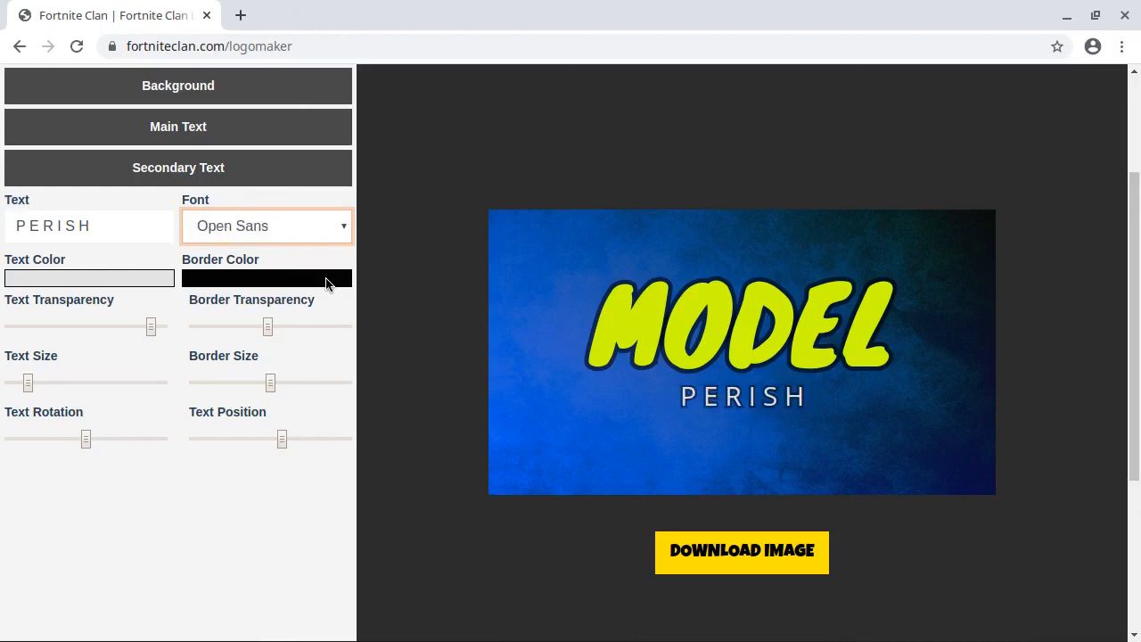
{"action": "key", "text": "Down"}
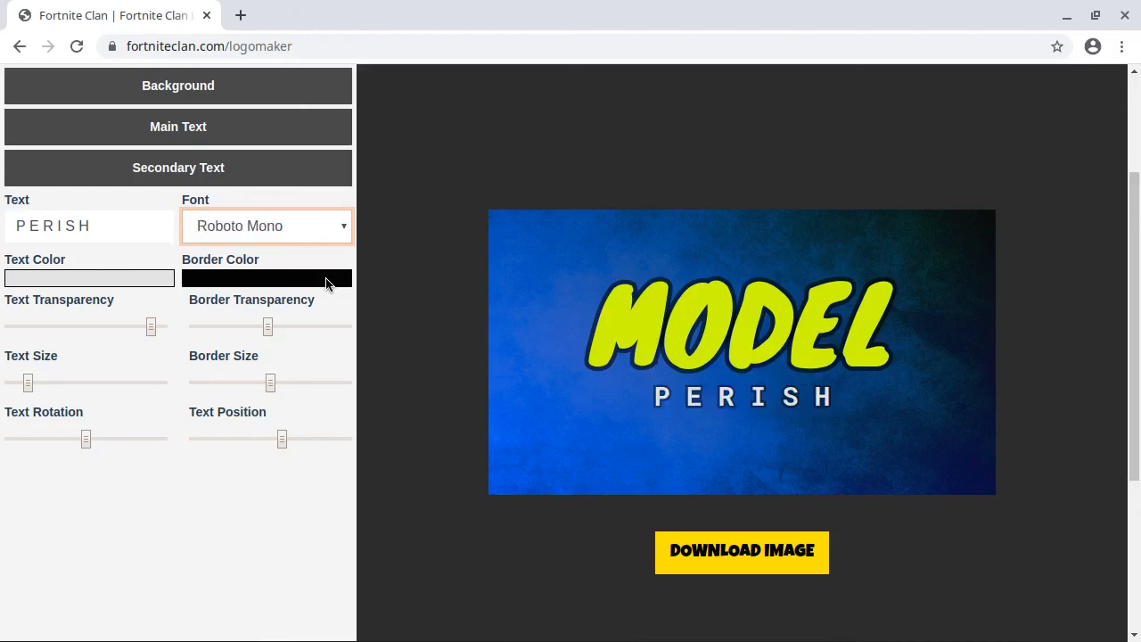
{"action": "key", "text": "Down"}
{"action": "key", "text": "Down"}
{"action": "key", "text": "Down"}
{"action": "key", "text": "Down"}
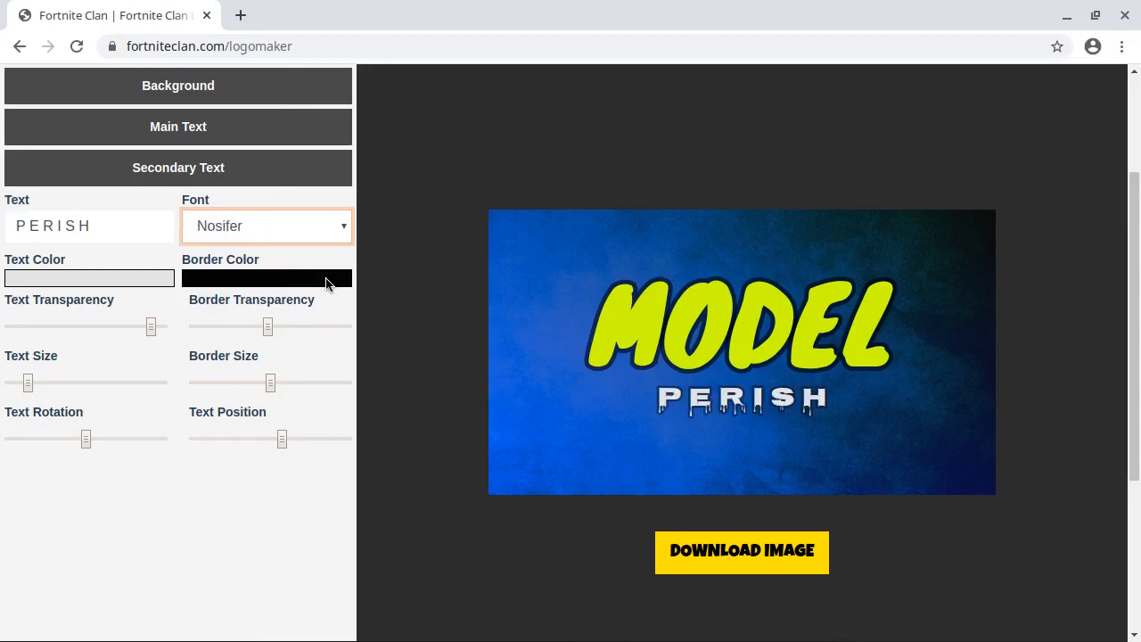
{"action": "key", "text": "Down"}
{"action": "key", "text": "Down"}
{"action": "key", "text": "Down"}
{"action": "key", "text": "Down"}
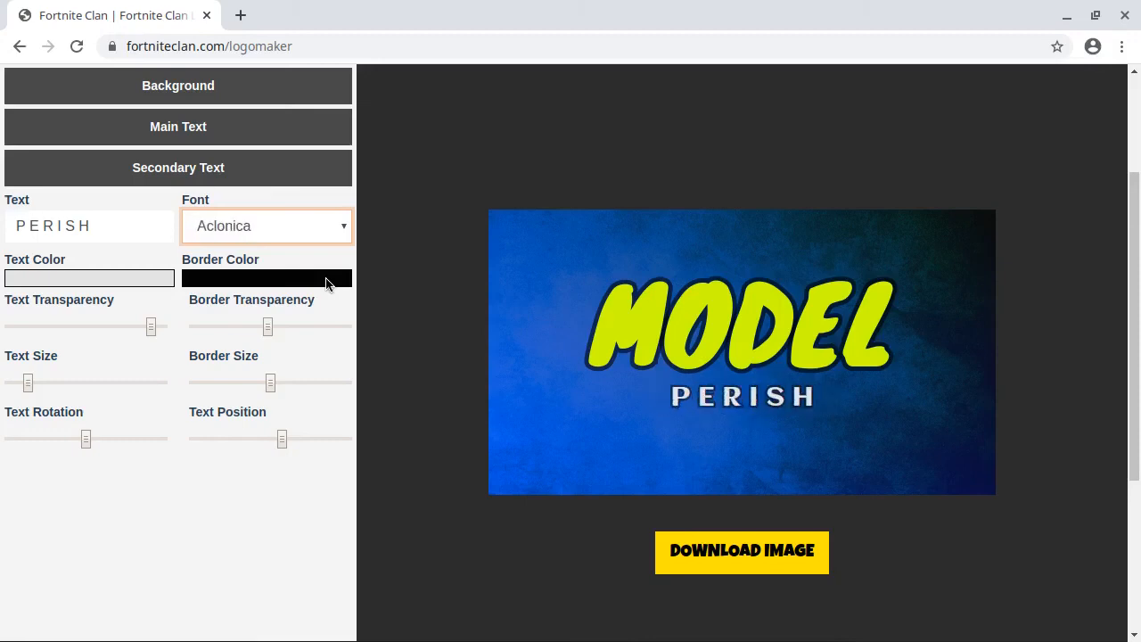
{"action": "key", "text": "Down"}
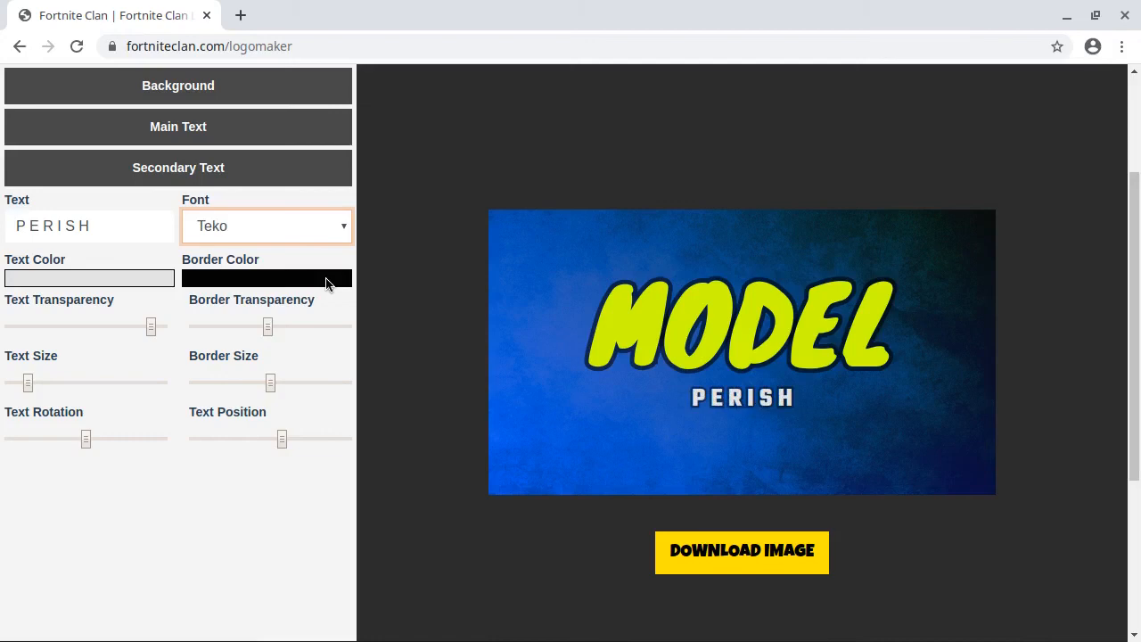
{"action": "key", "text": "Down"}
{"action": "key", "text": "Down"}
{"action": "key", "text": "Down"}
{"action": "key", "text": "Down"}
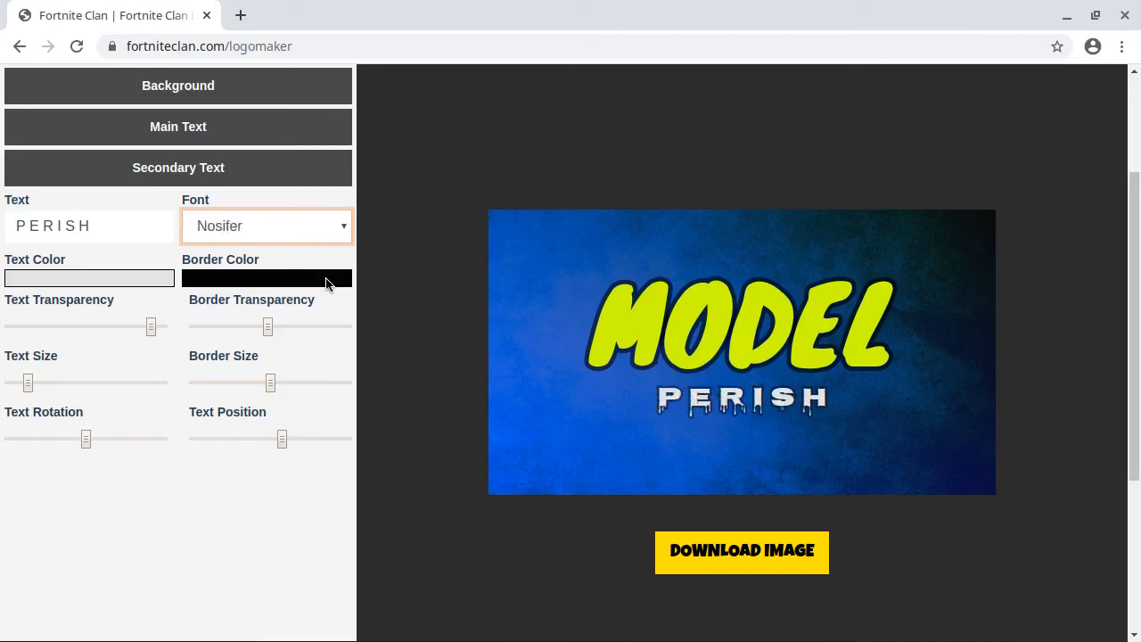
{"action": "key", "text": "Down"}
{"action": "key", "text": "Down"}
{"action": "key", "text": "Down"}
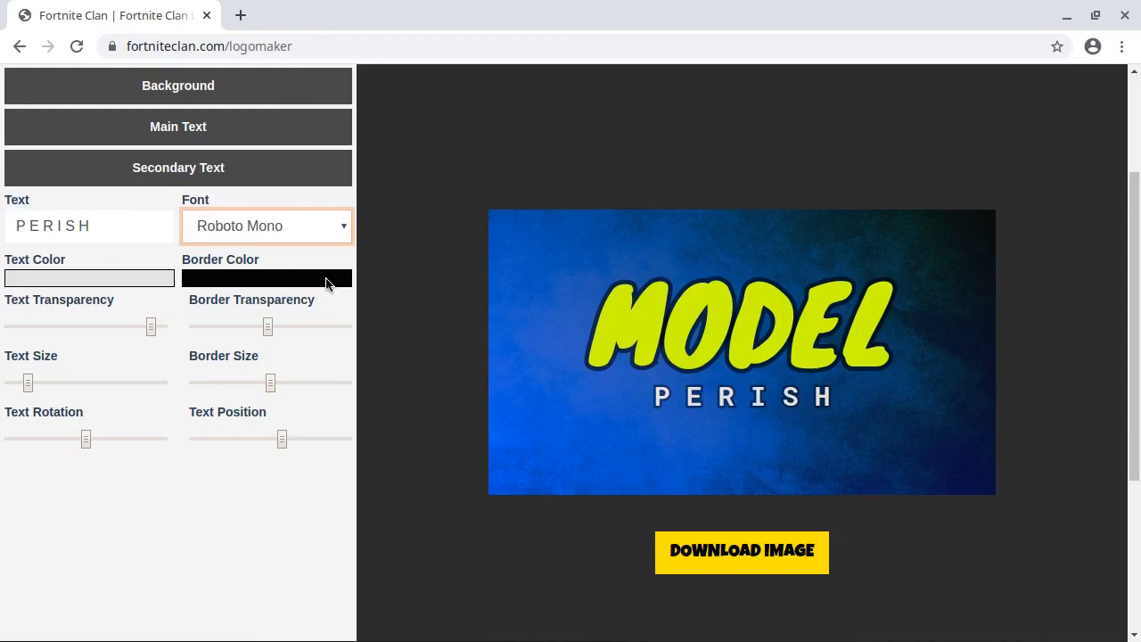
Move the secondary text above the main text and lower the main text, leaving PERISH just above MODEL.
{"action": "left_click_drag", "start_coordinate": [281, 439], "coordinate": [256, 438]}
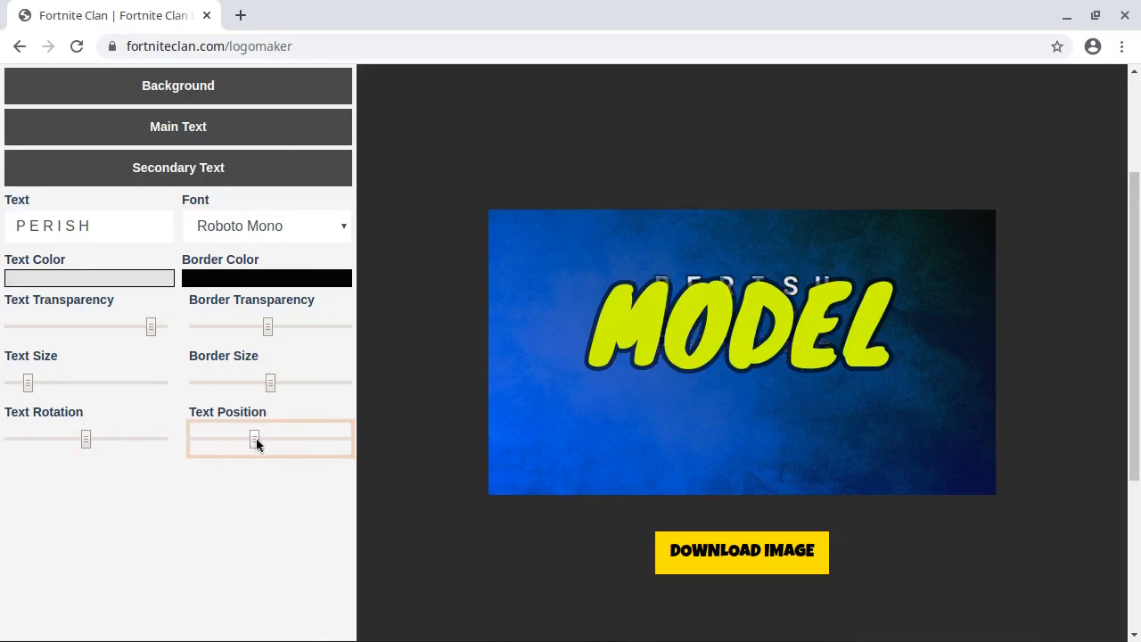
{"action": "left_click", "coordinate": [252, 131]}
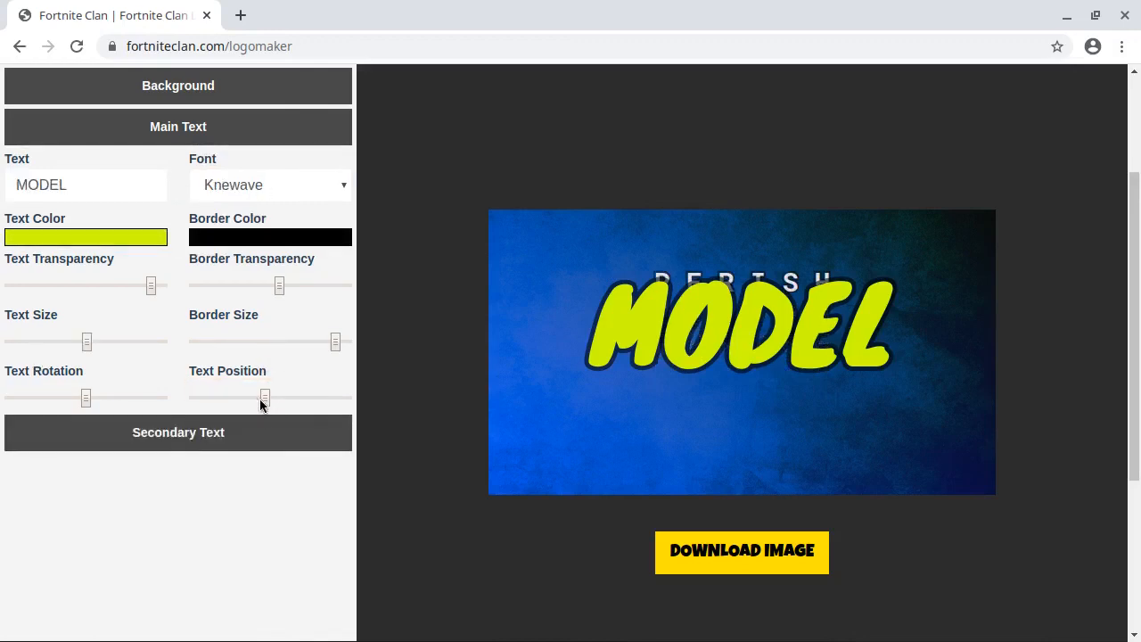
{"action": "left_click_drag", "start_coordinate": [262, 402], "coordinate": [285, 406]}
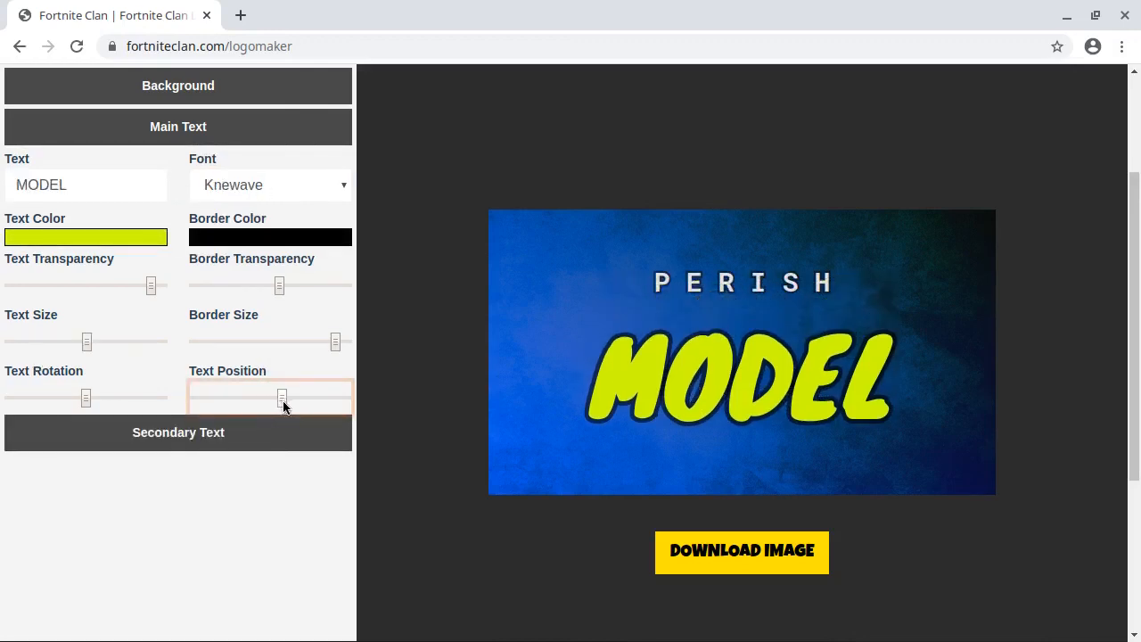
{"action": "left_click", "coordinate": [247, 439]}
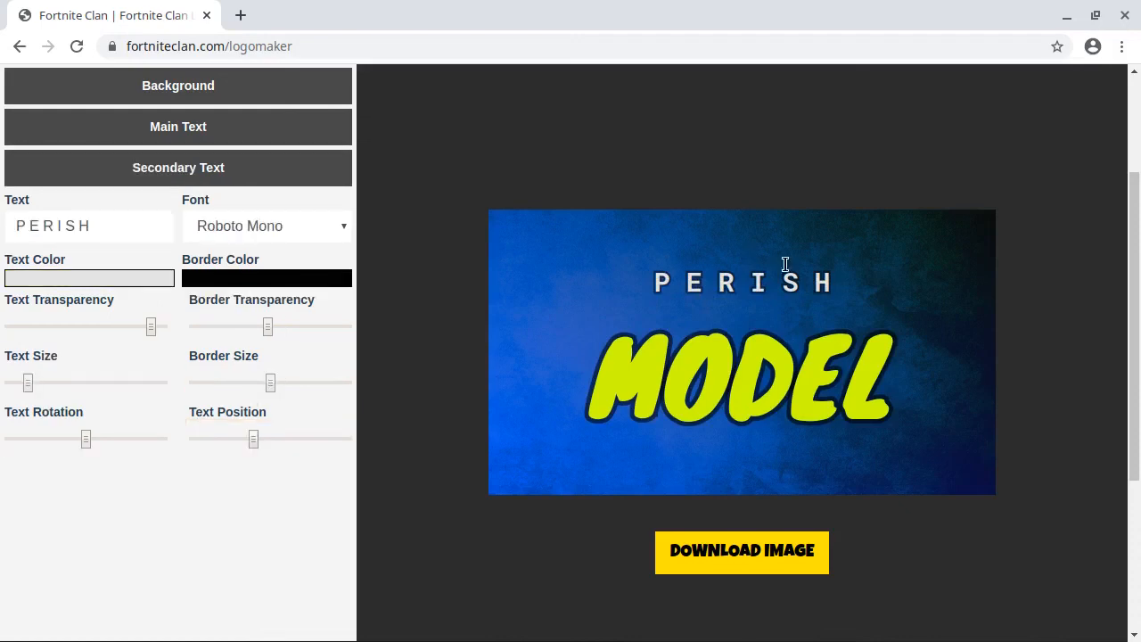
{"action": "left_click_drag", "start_coordinate": [254, 440], "coordinate": [260, 438]}
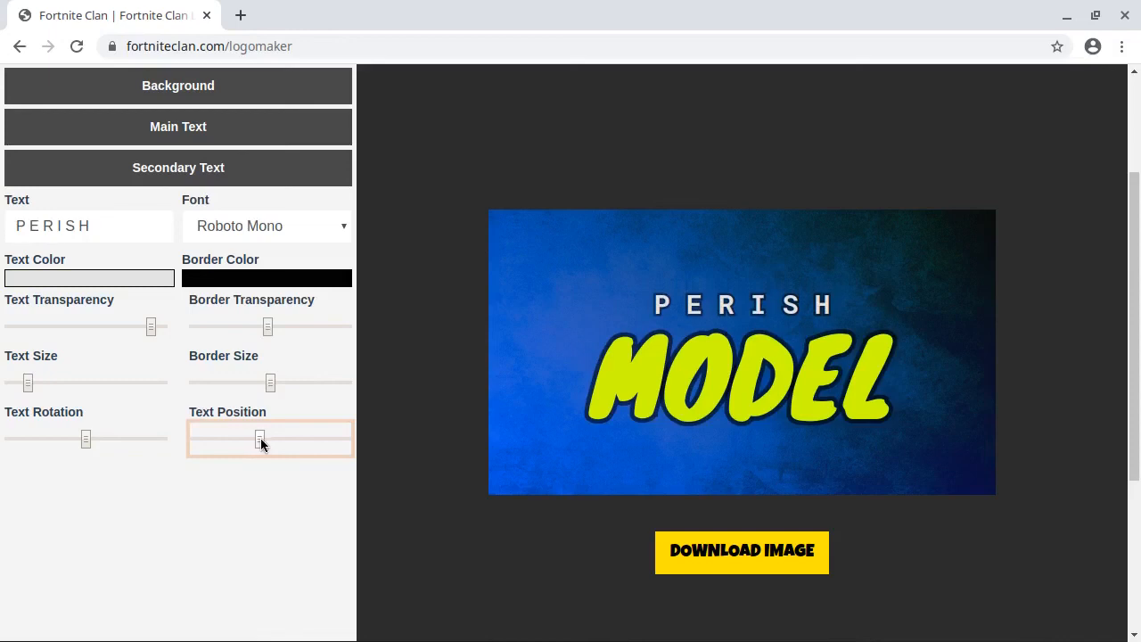